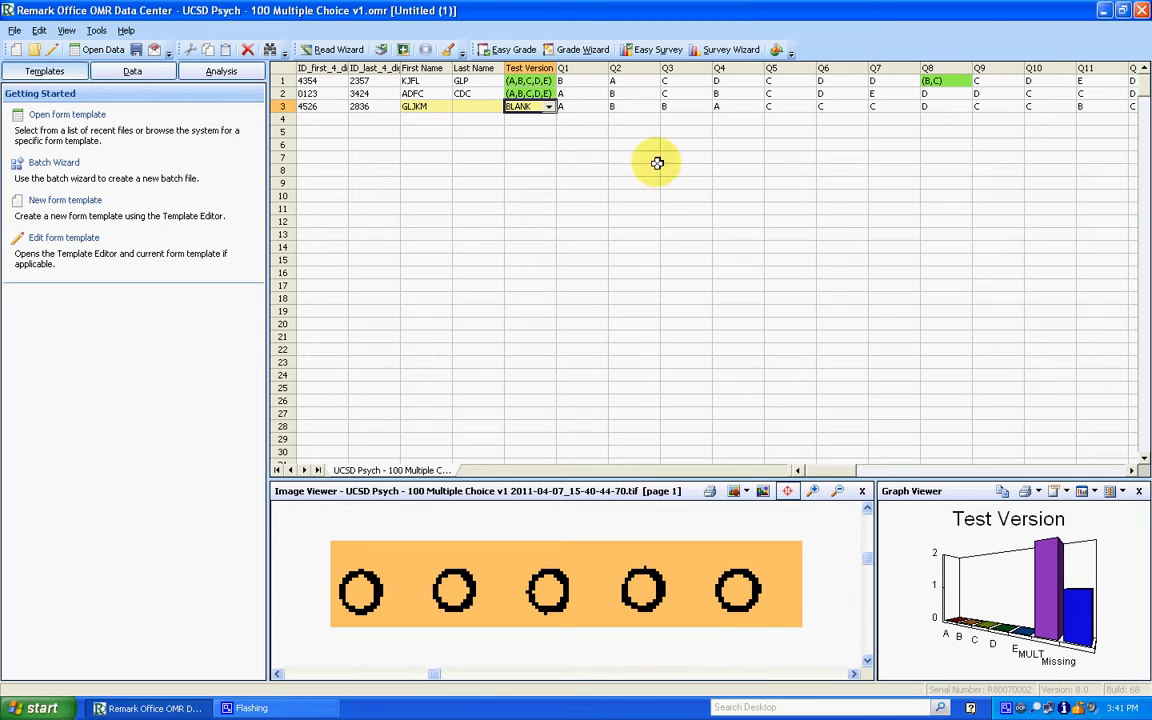
# - Examine where the first record's Test Version and Q1 recognition regions fall on the scanned answer sheet
pyautogui.click(524, 81)
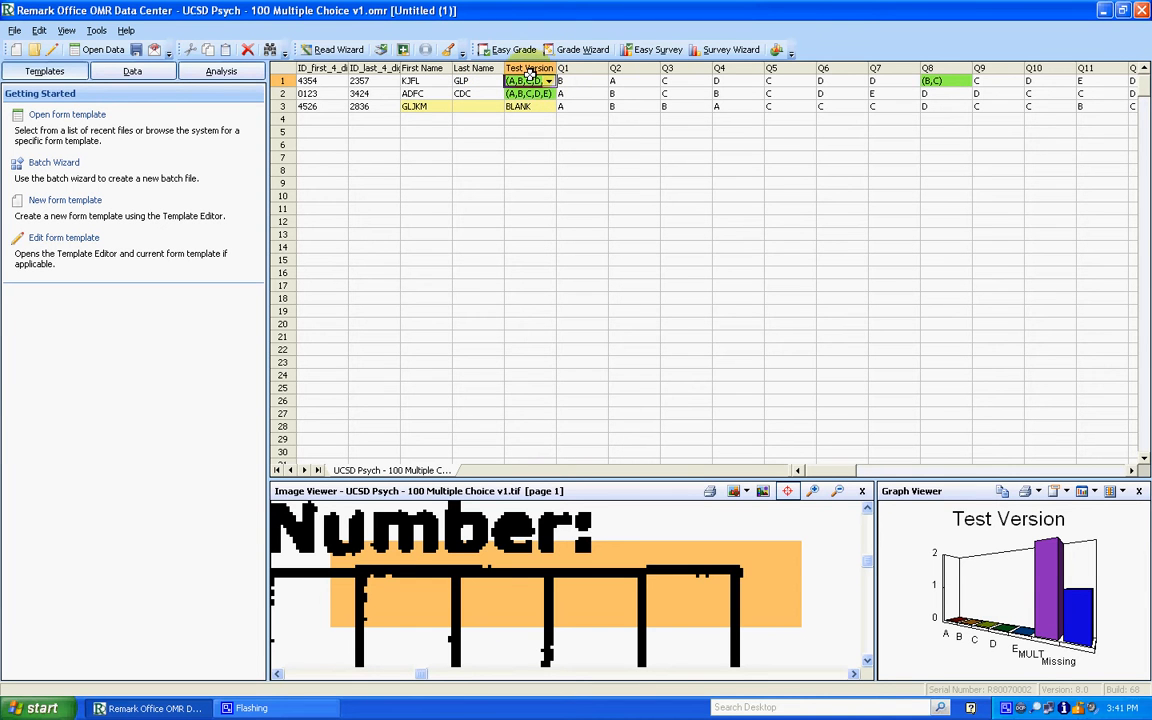
pyautogui.click(839, 493)
pyautogui.click(839, 493)
pyautogui.click(839, 493)
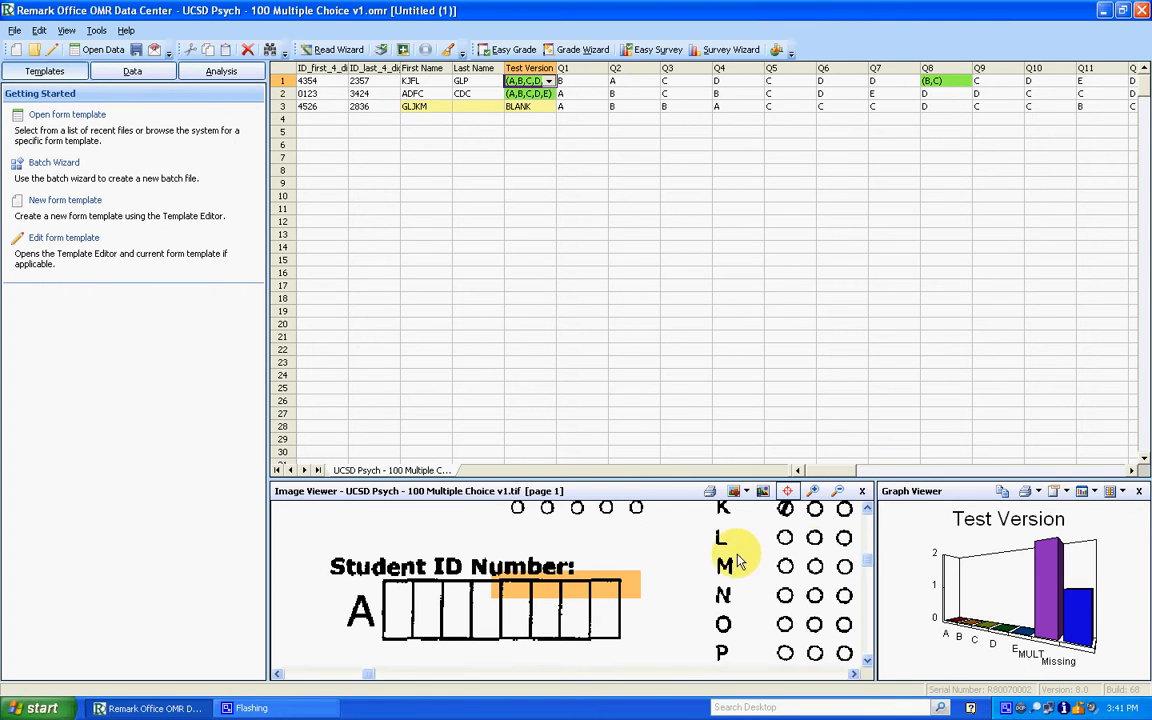
pyautogui.click(867, 508)
pyautogui.click(867, 508)
pyautogui.click(867, 508)
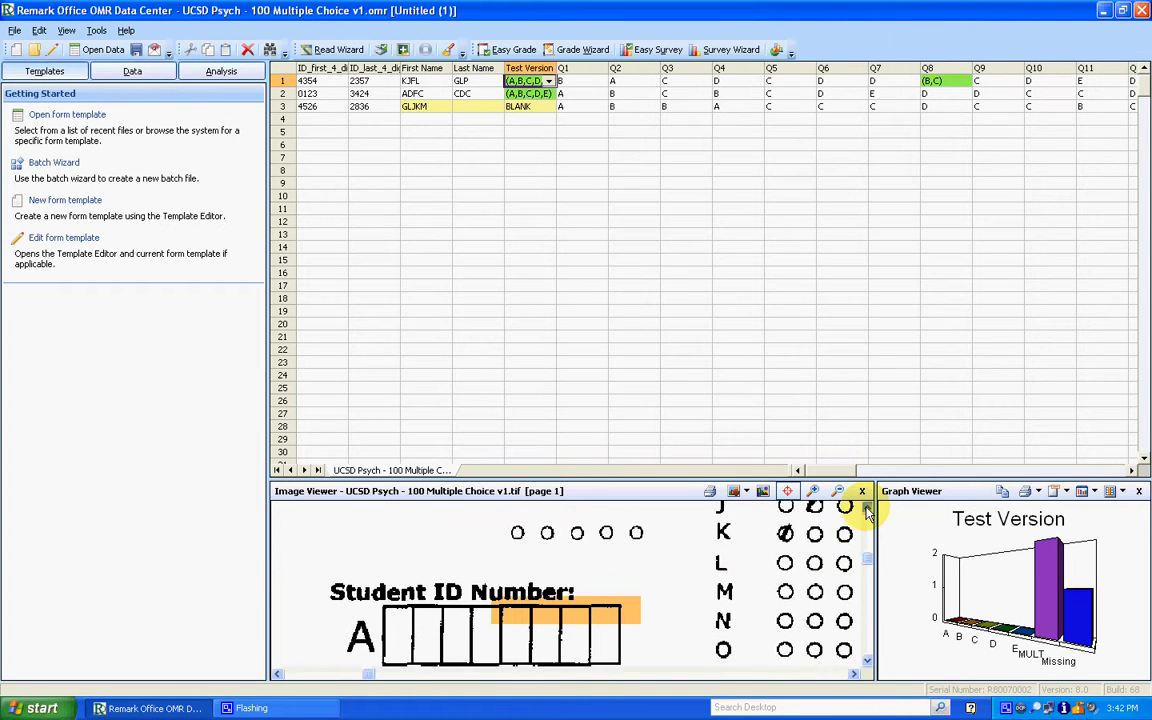
pyautogui.click(867, 508)
pyautogui.click(867, 508)
pyautogui.click(867, 508)
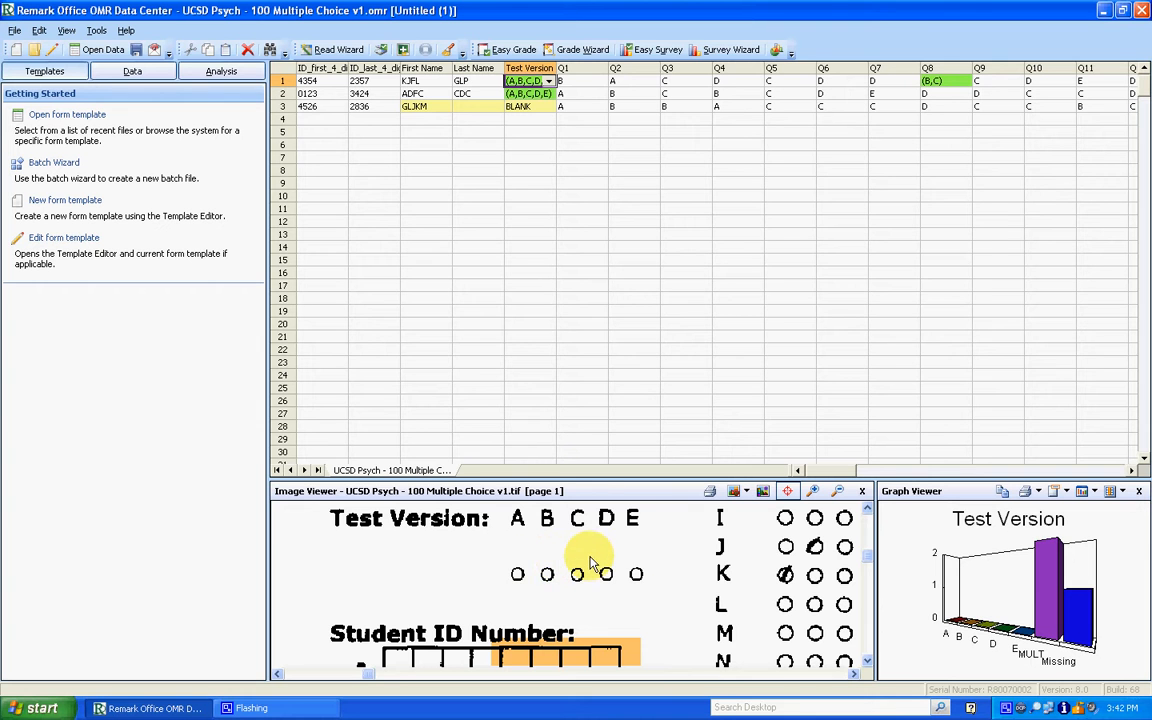
pyautogui.click(575, 81)
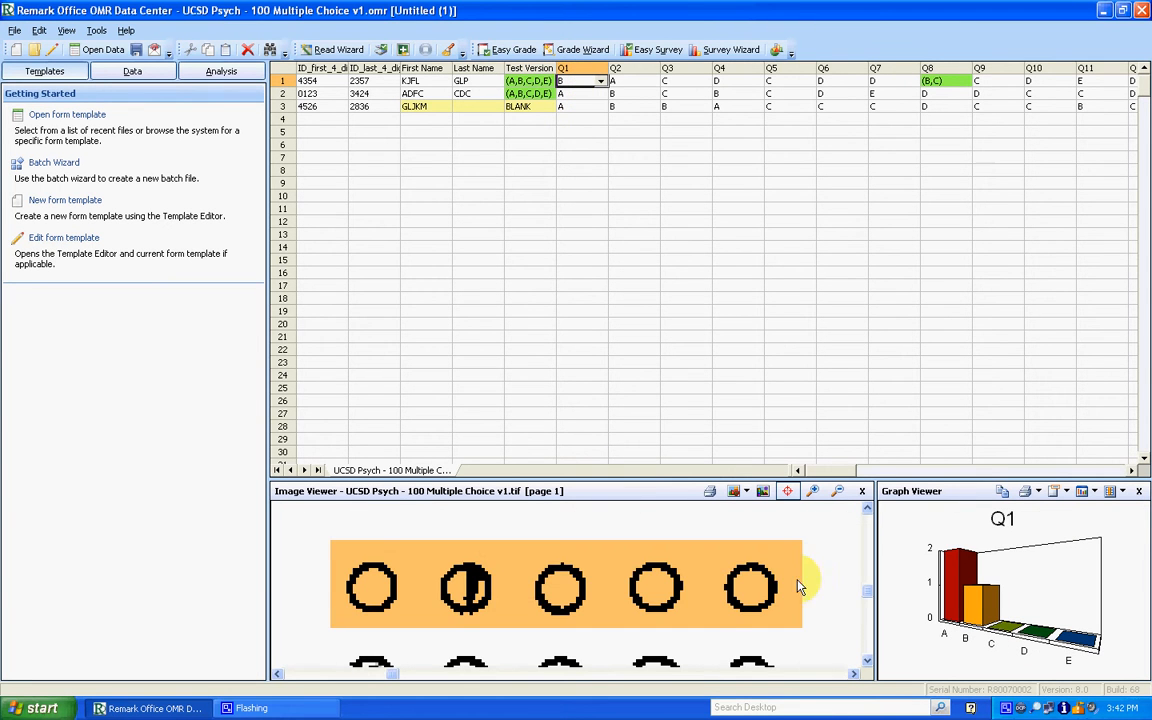
pyautogui.click(837, 491)
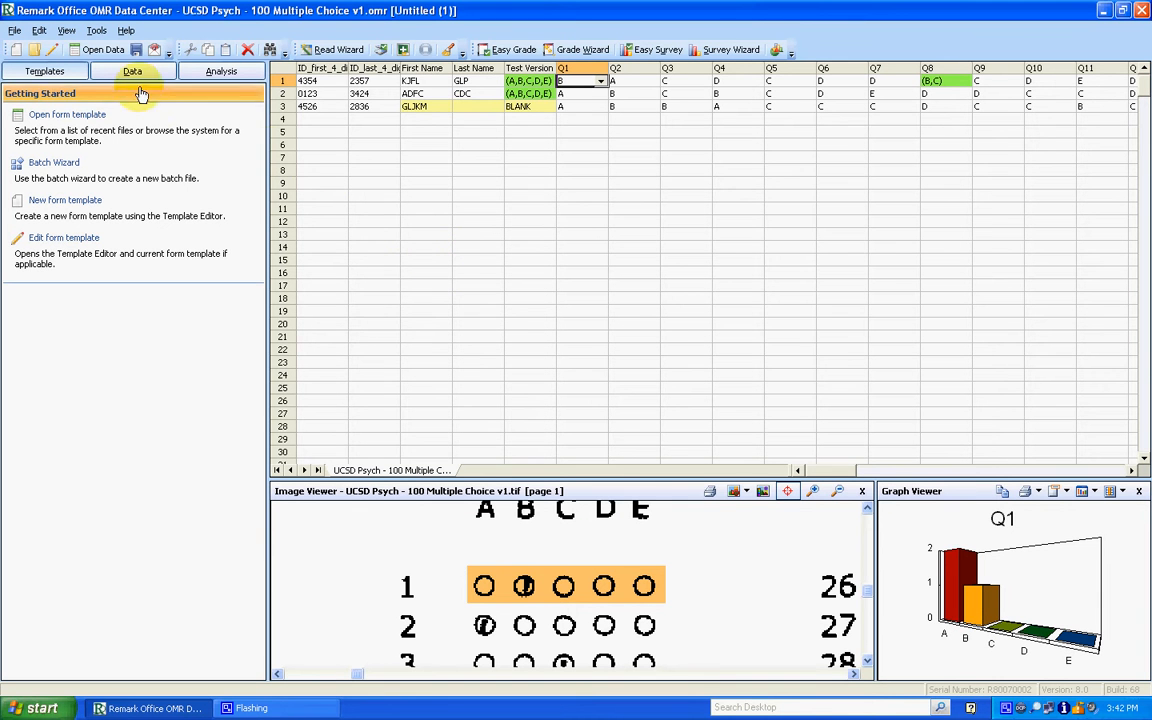
# - Open the current form template for editing, reset its page image from the scanner, and run auto alignment
pyautogui.click(66, 239)
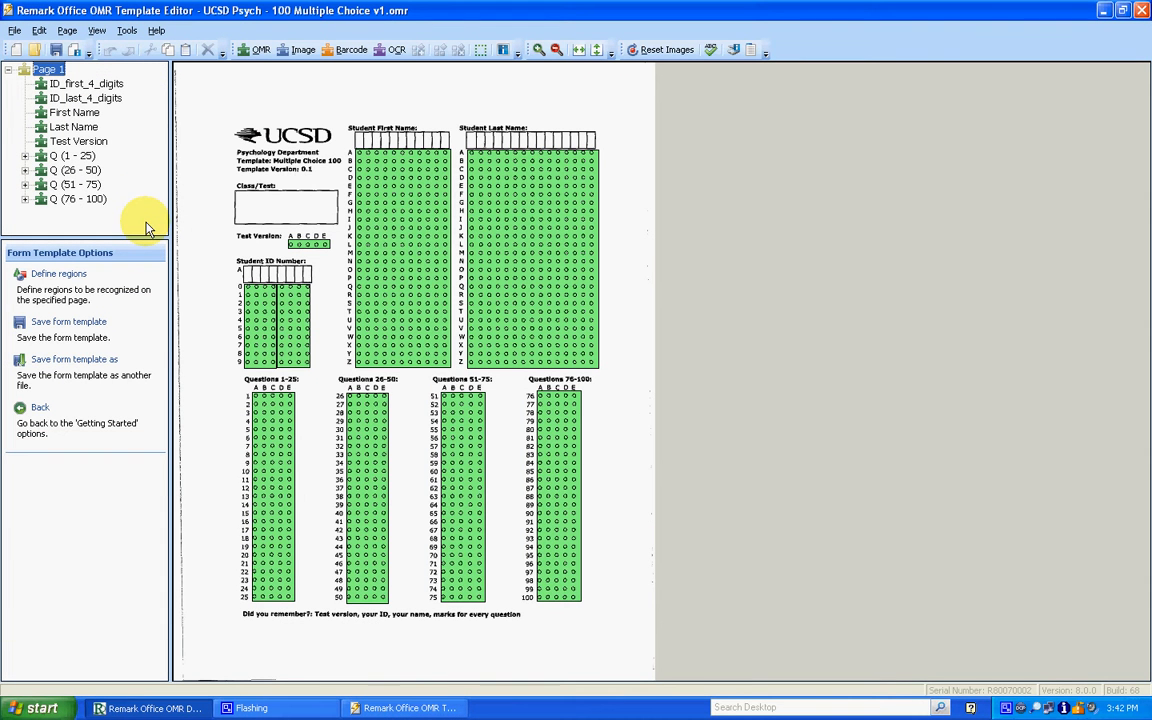
pyautogui.click(127, 30)
pyautogui.click(131, 49)
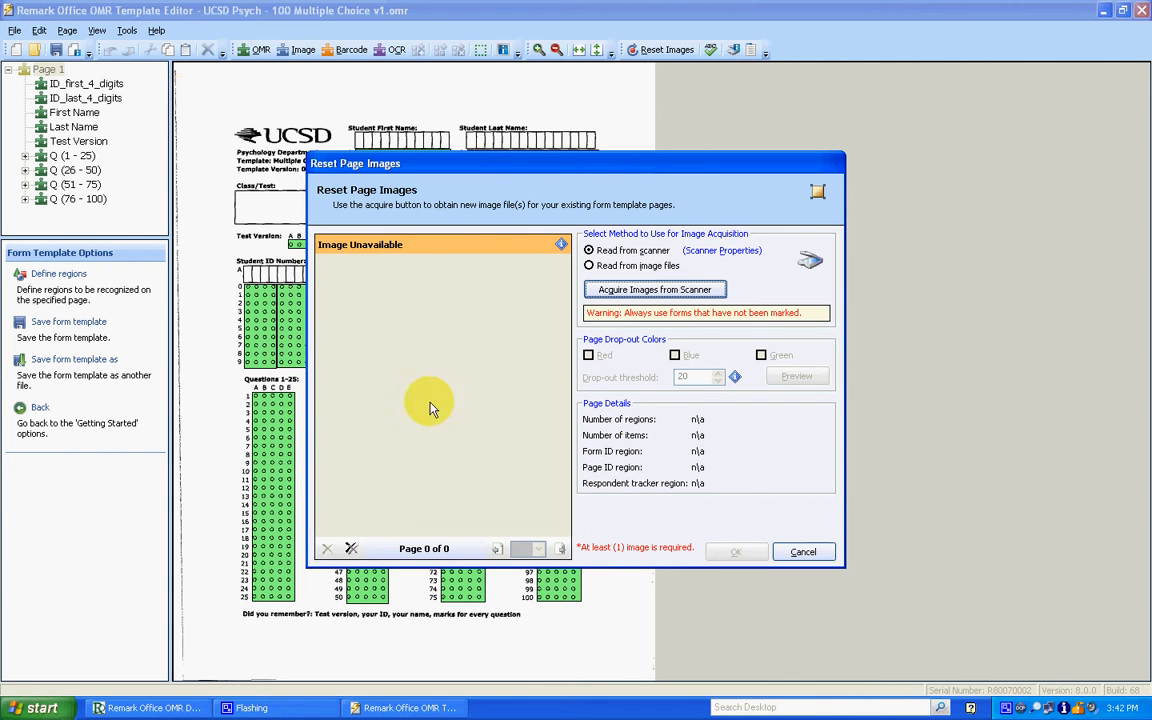
pyautogui.click(655, 290)
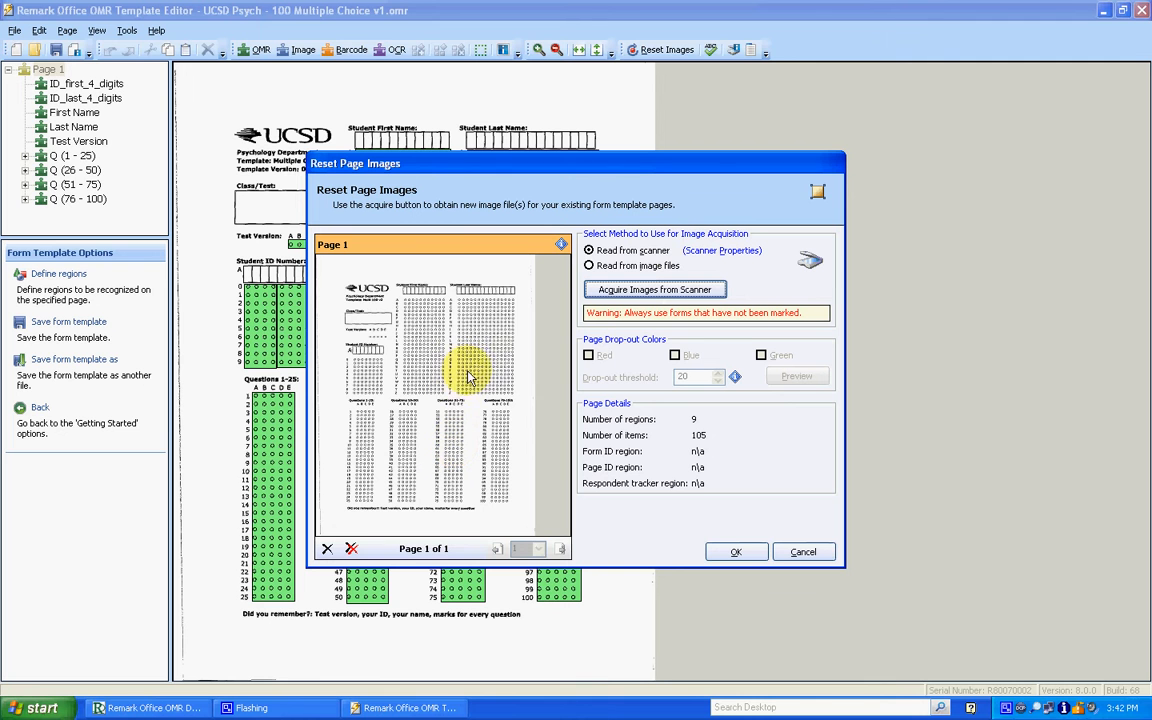
pyautogui.click(737, 553)
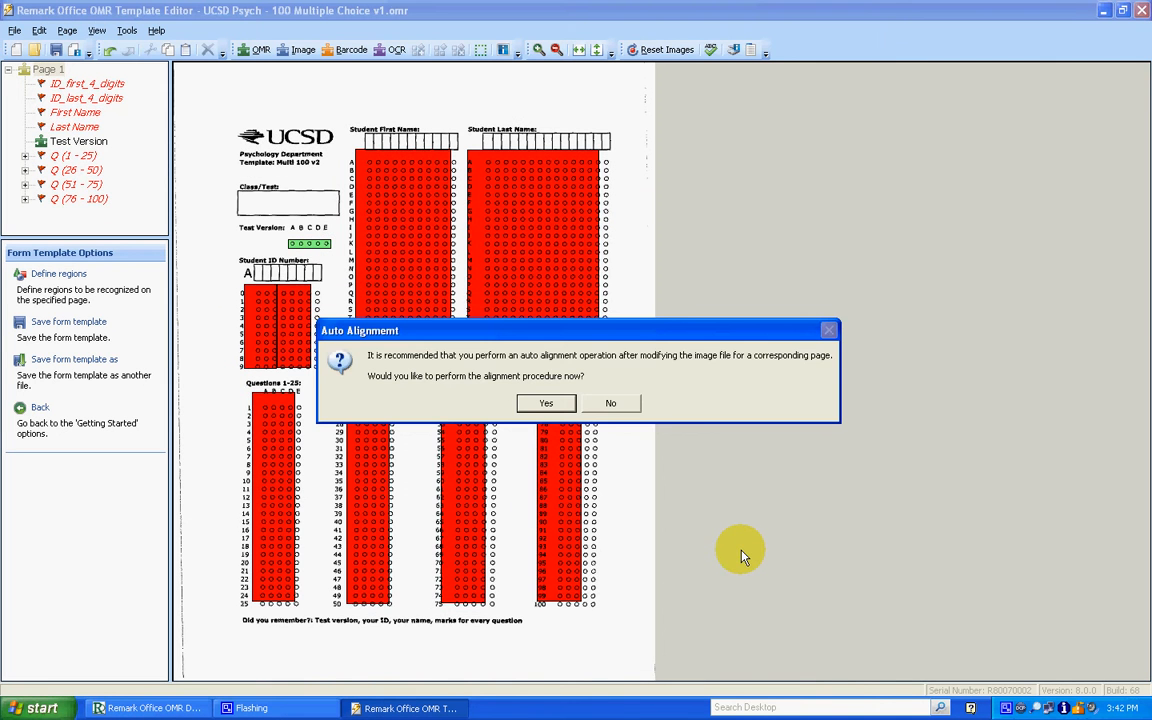
pyautogui.click(558, 405)
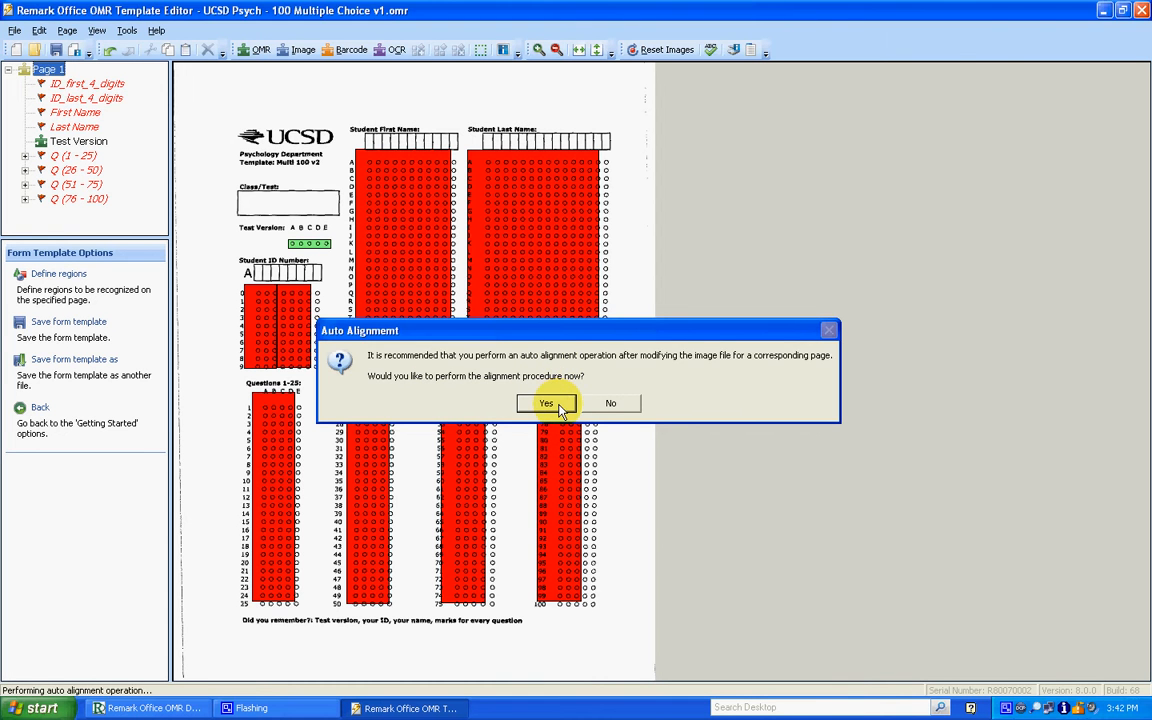
pyautogui.click(484, 398)
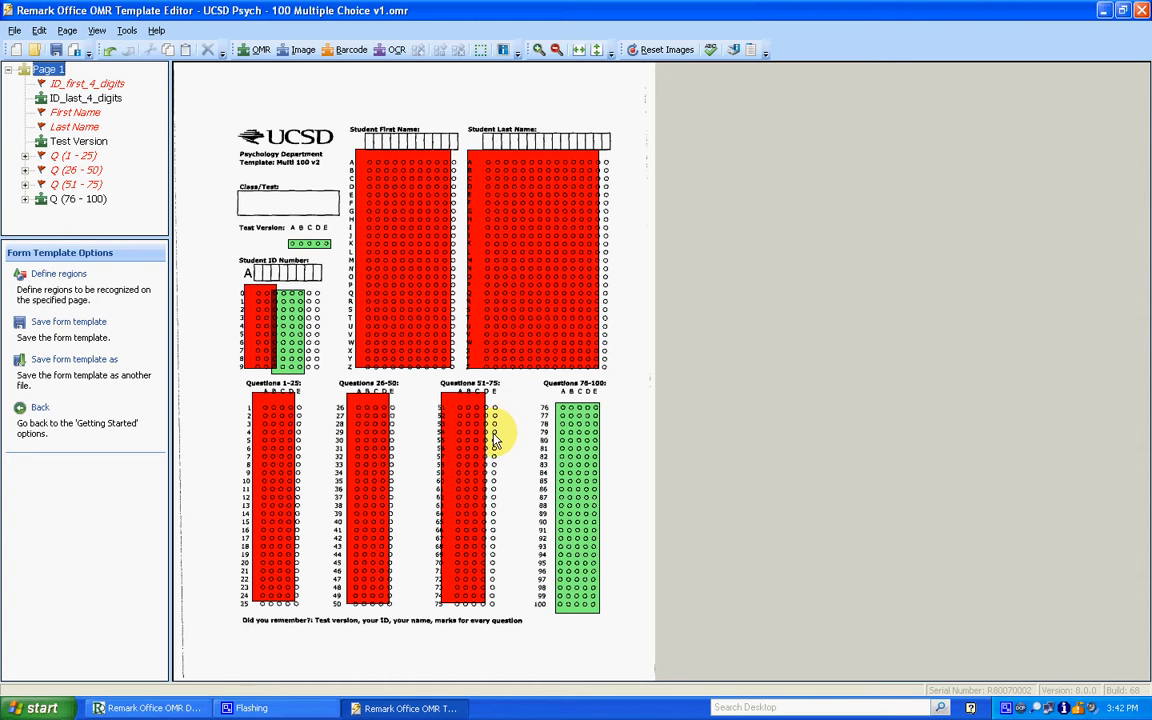
# - Move the Q 51-75, Q 26-50, Q 1-25, First Name and Last Name regions onto their bubble grids
pyautogui.moveTo(465, 445)
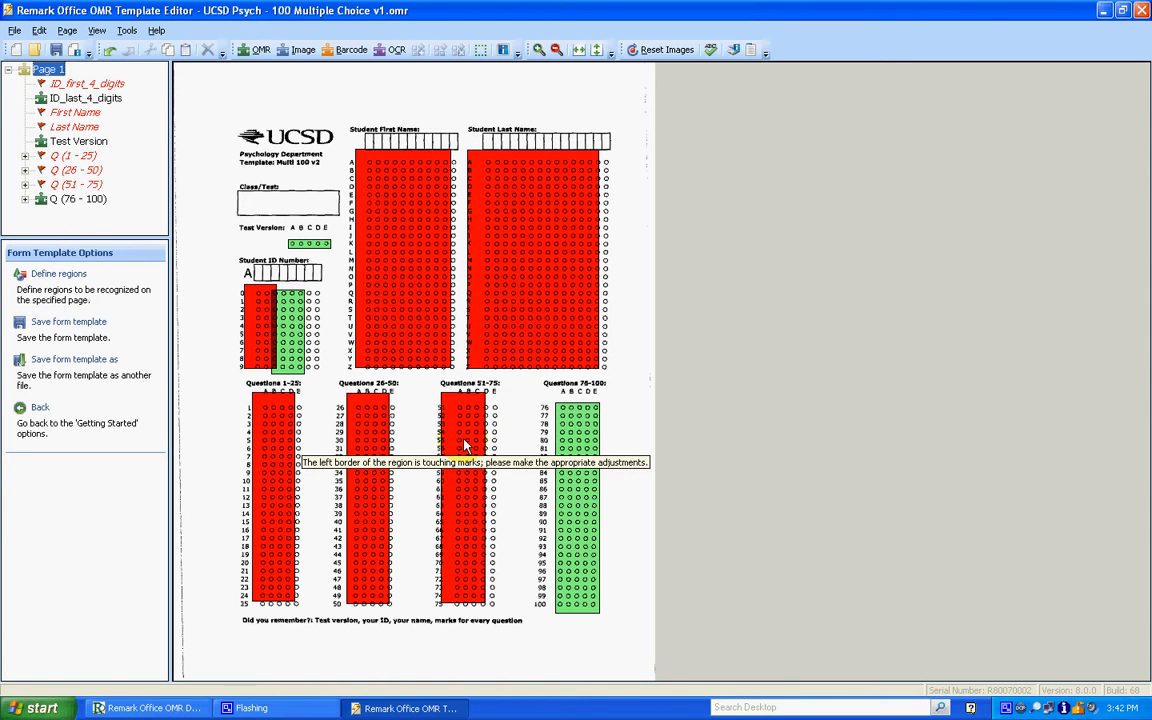
pyautogui.moveTo(465, 445); pyautogui.dragTo(477, 449)
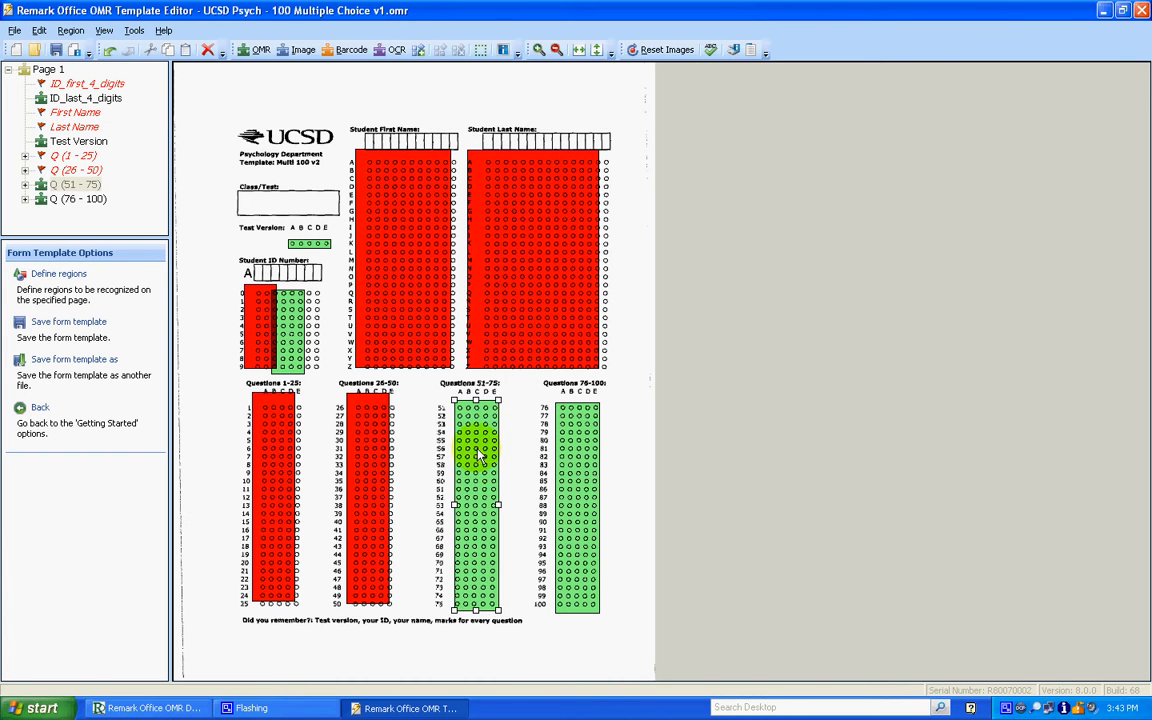
pyautogui.moveTo(371, 455)
pyautogui.mouseDown()
pyautogui.moveTo(381, 464)
pyautogui.moveTo(374, 452)
pyautogui.mouseUp()
pyautogui.moveTo(270, 458); pyautogui.dragTo(280, 468)
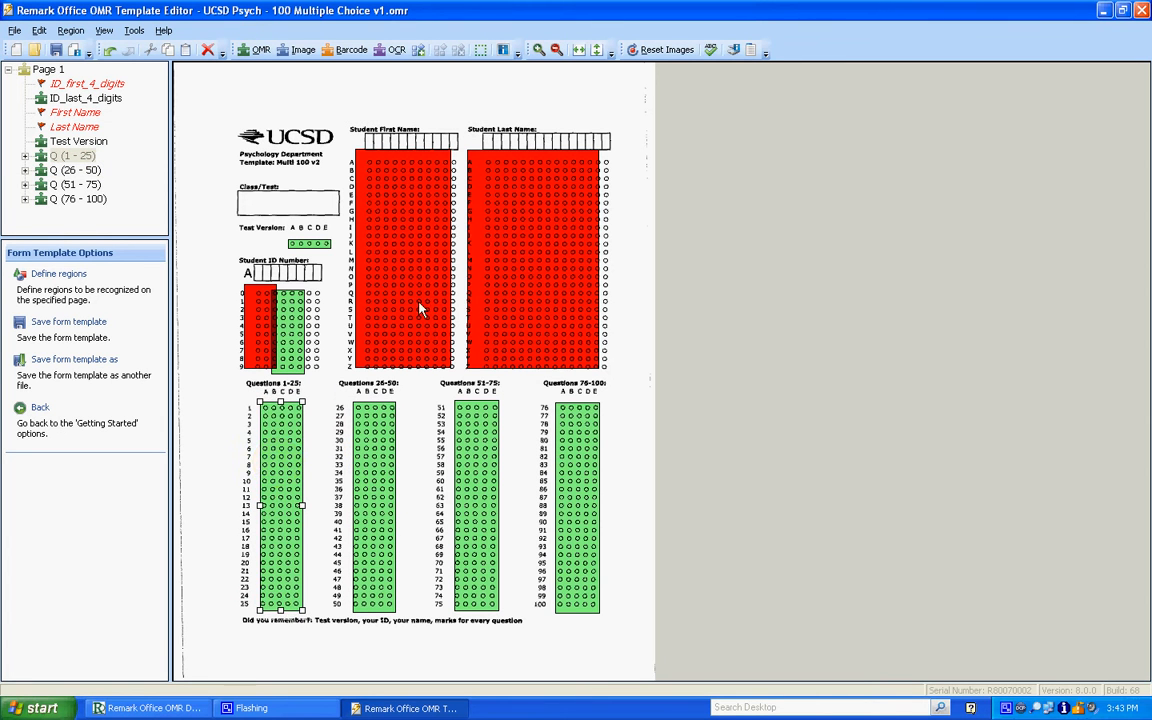
pyautogui.moveTo(417, 303)
pyautogui.mouseDown()
pyautogui.moveTo(427, 311)
pyautogui.moveTo(417, 303)
pyautogui.mouseUp()
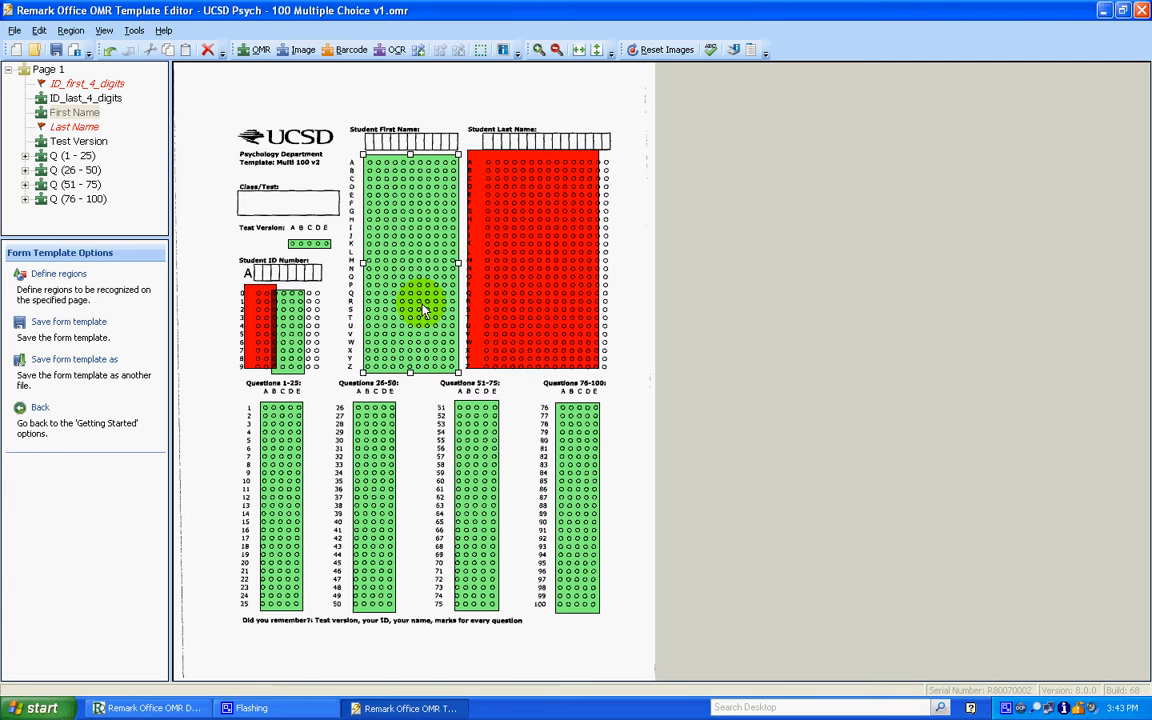
pyautogui.moveTo(514, 299); pyautogui.dragTo(527, 301)
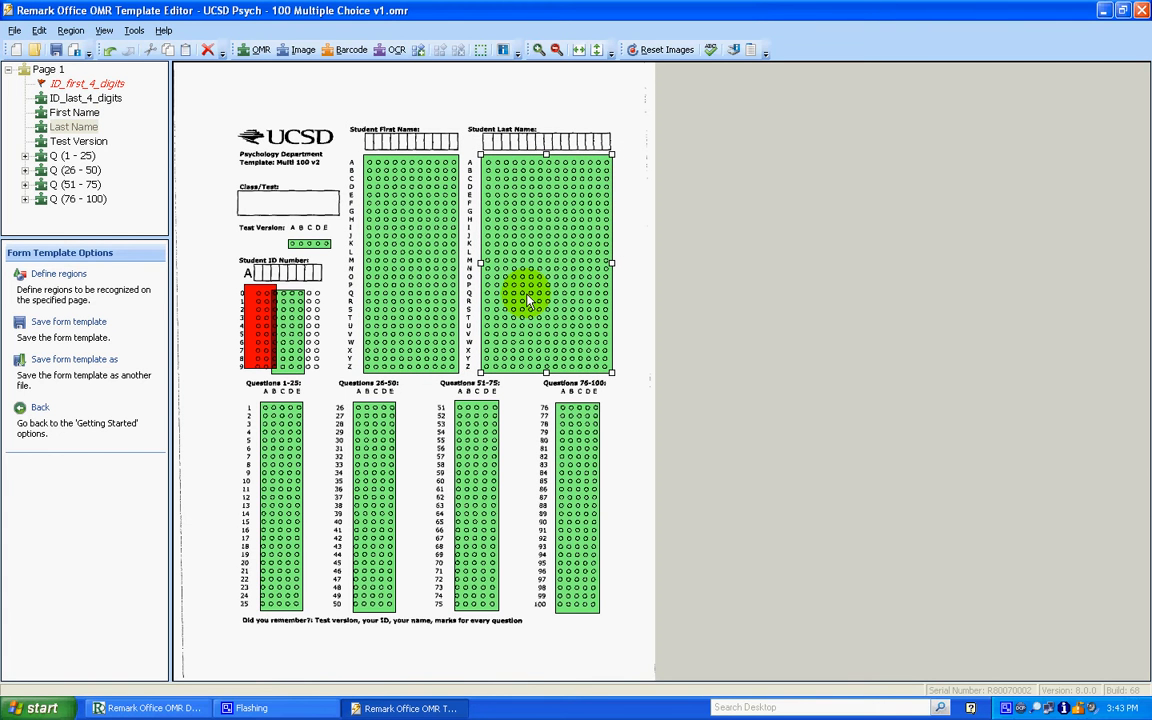
# - Reposition the two student ID regions over the ID bubbles and adjust their shared border so neither touches any marks
pyautogui.moveTo(295, 325); pyautogui.dragTo(272, 323)
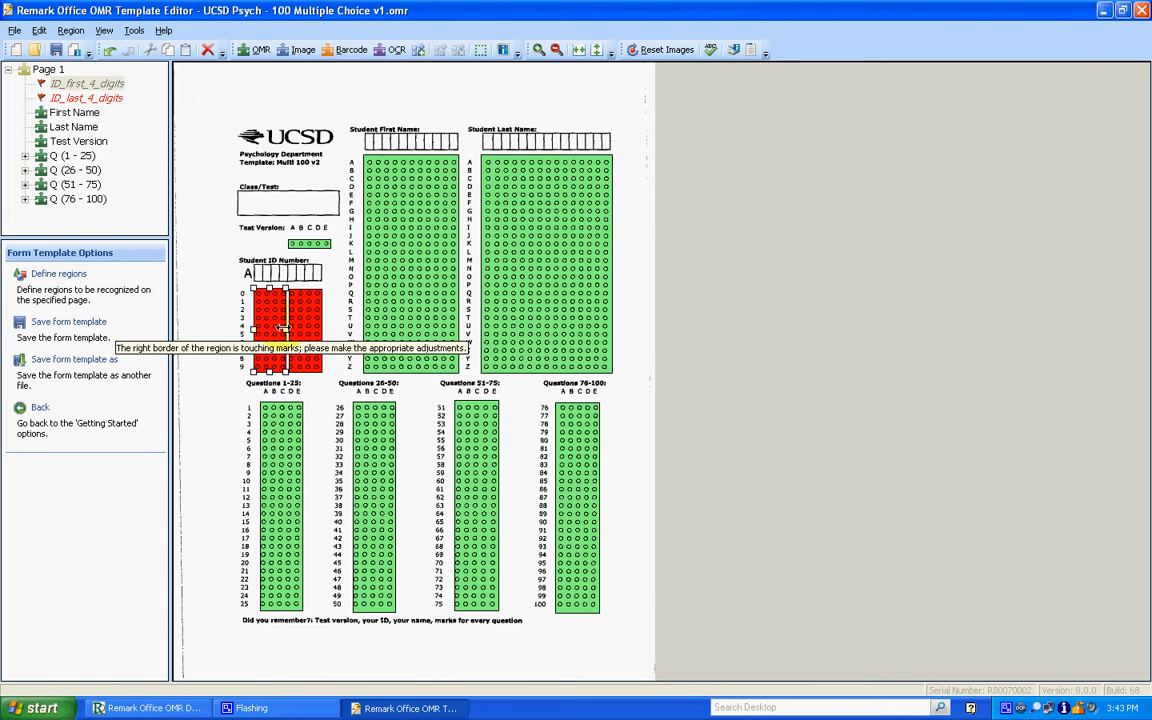
pyautogui.moveTo(284, 328); pyautogui.dragTo(285, 328)
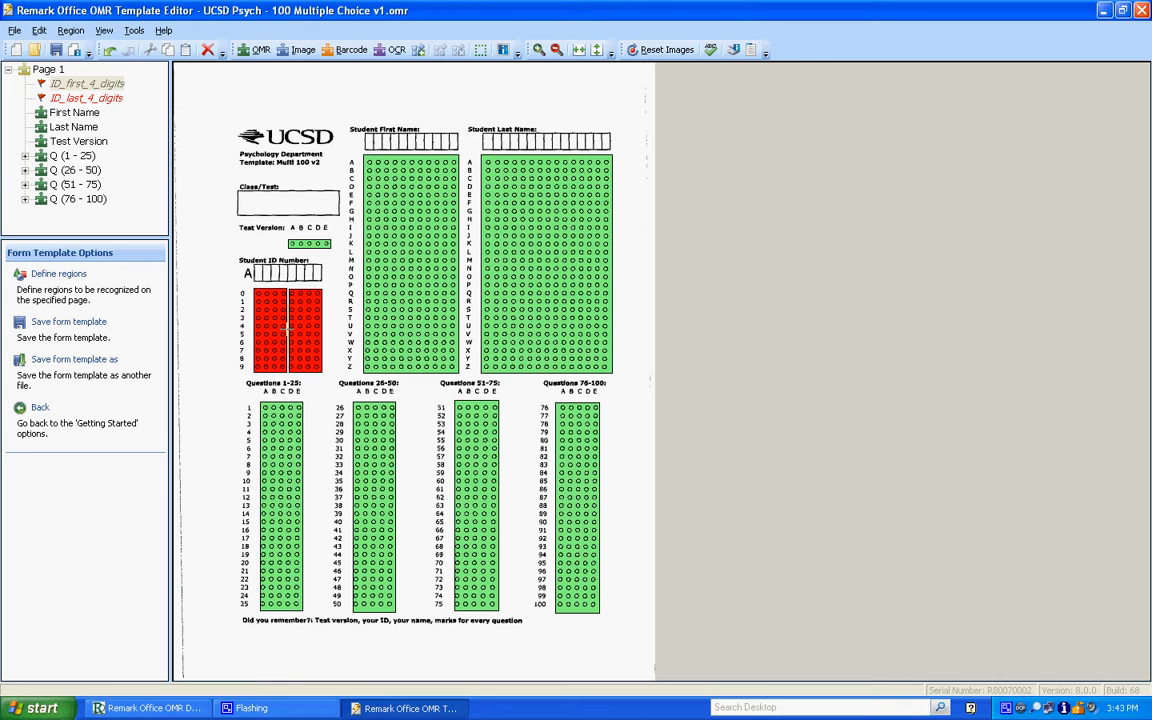
pyautogui.click(297, 331)
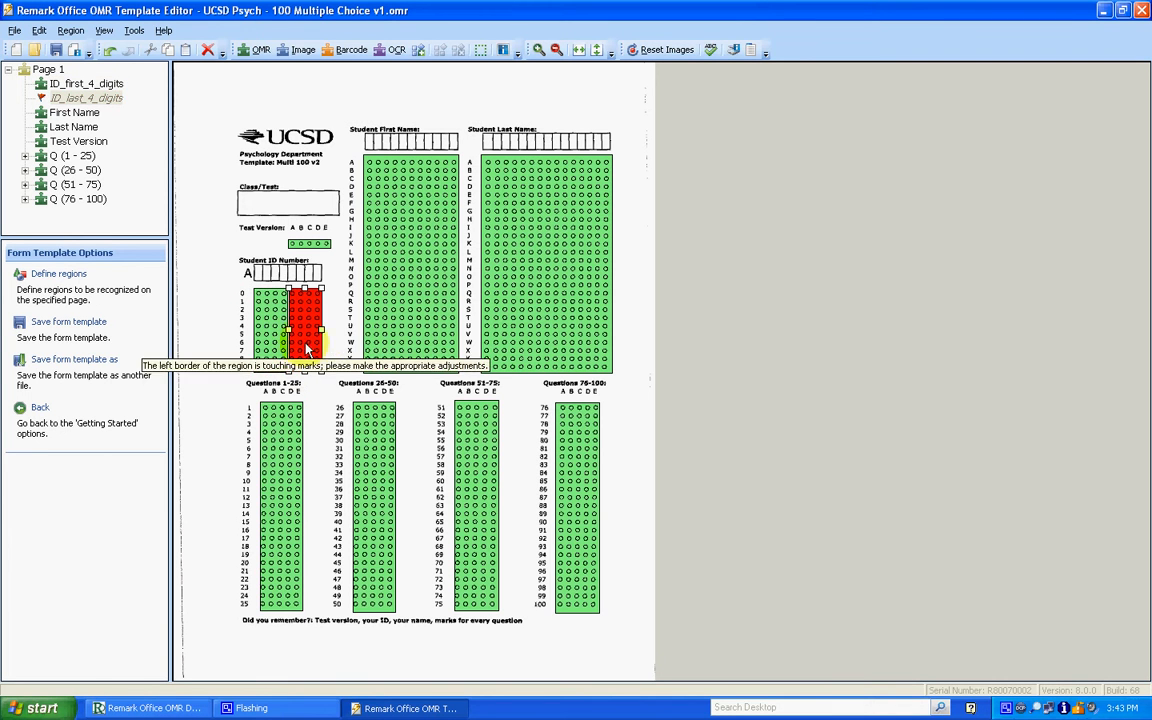
pyautogui.click(333, 336)
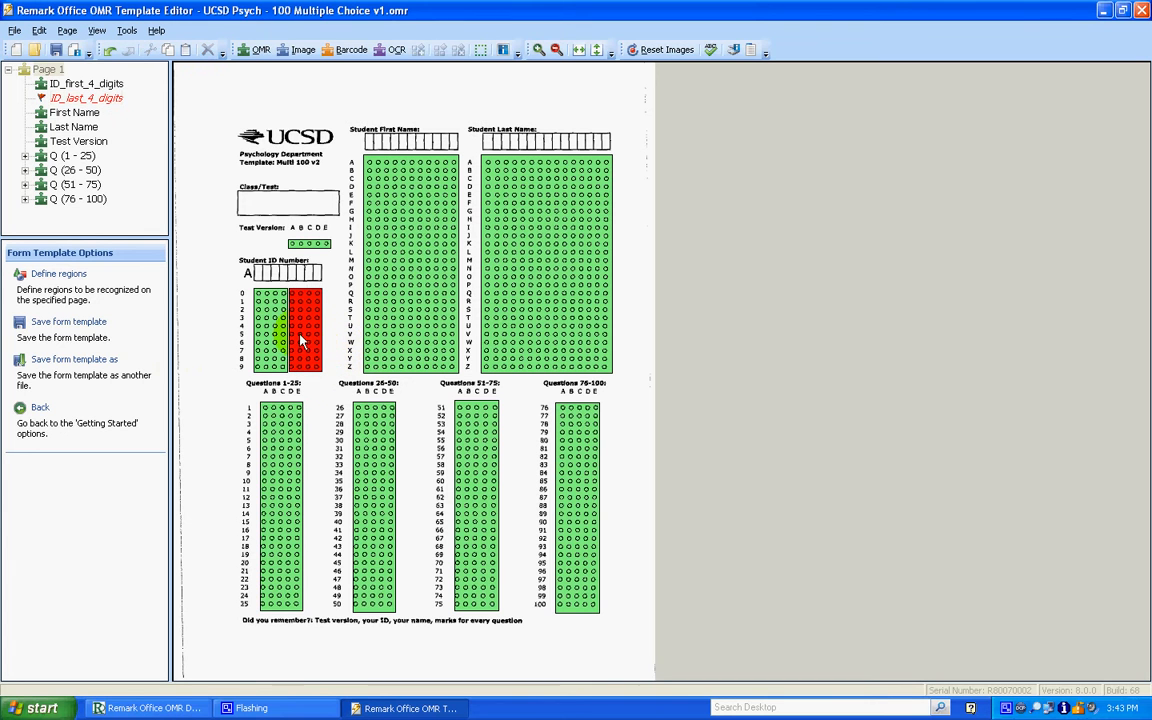
pyautogui.moveTo(299, 341)
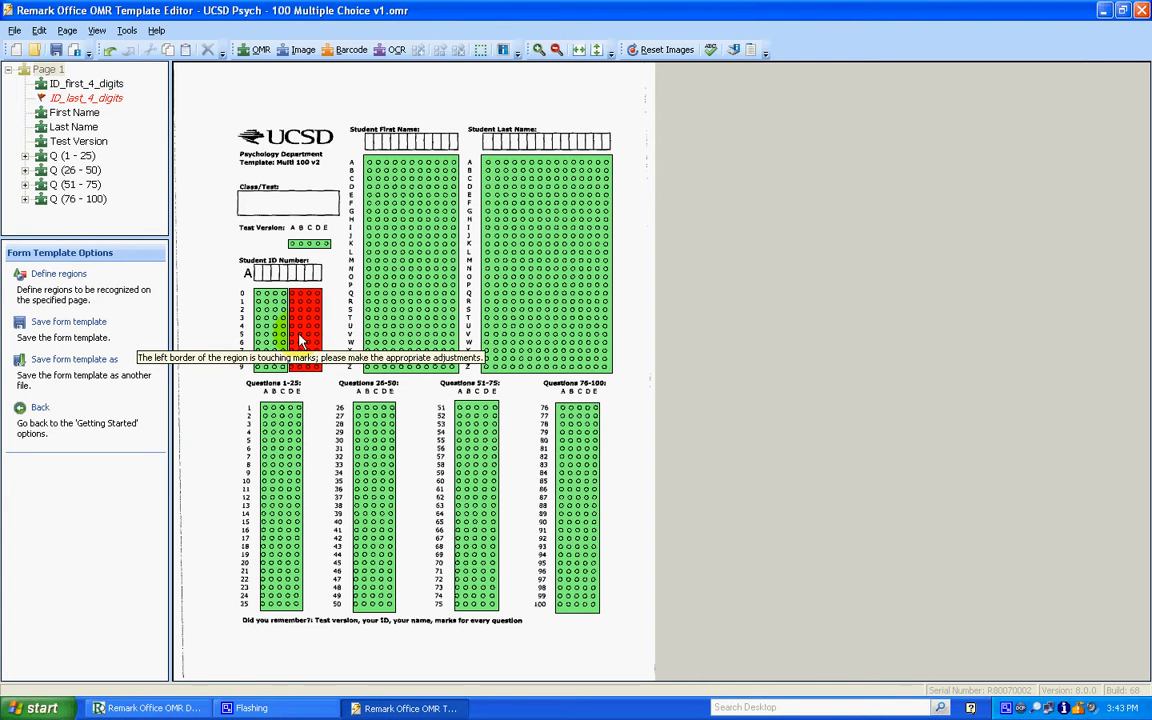
pyautogui.click(292, 341)
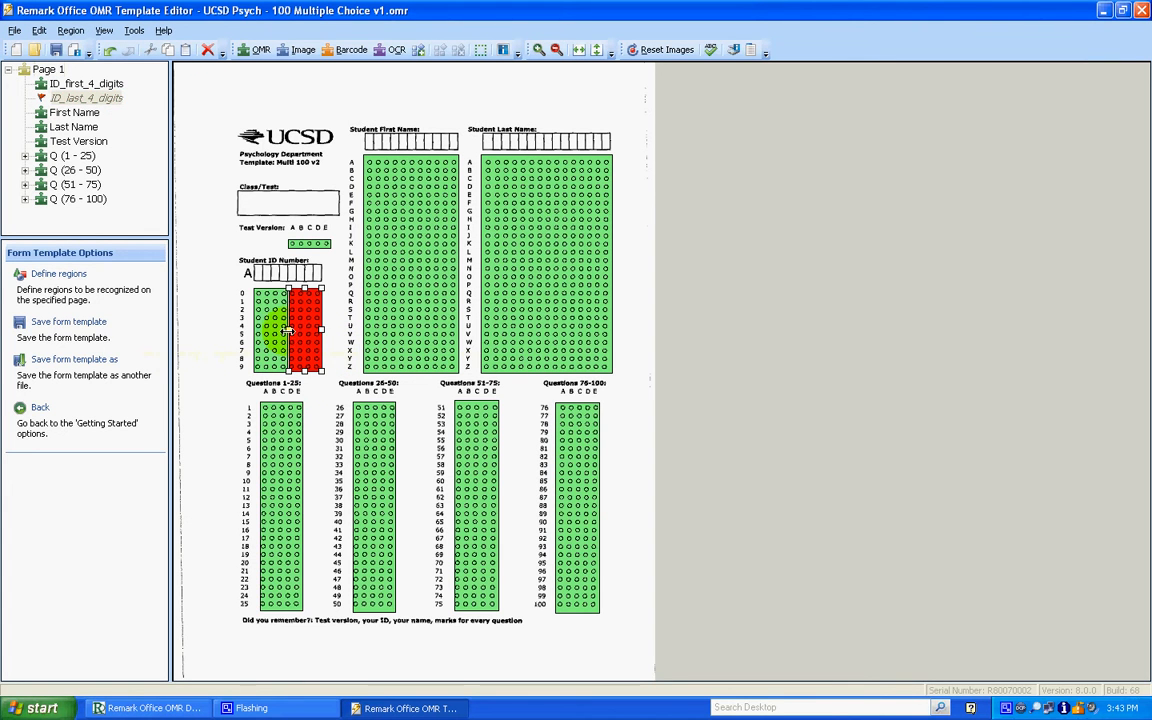
pyautogui.moveTo(287, 330); pyautogui.dragTo(289, 331)
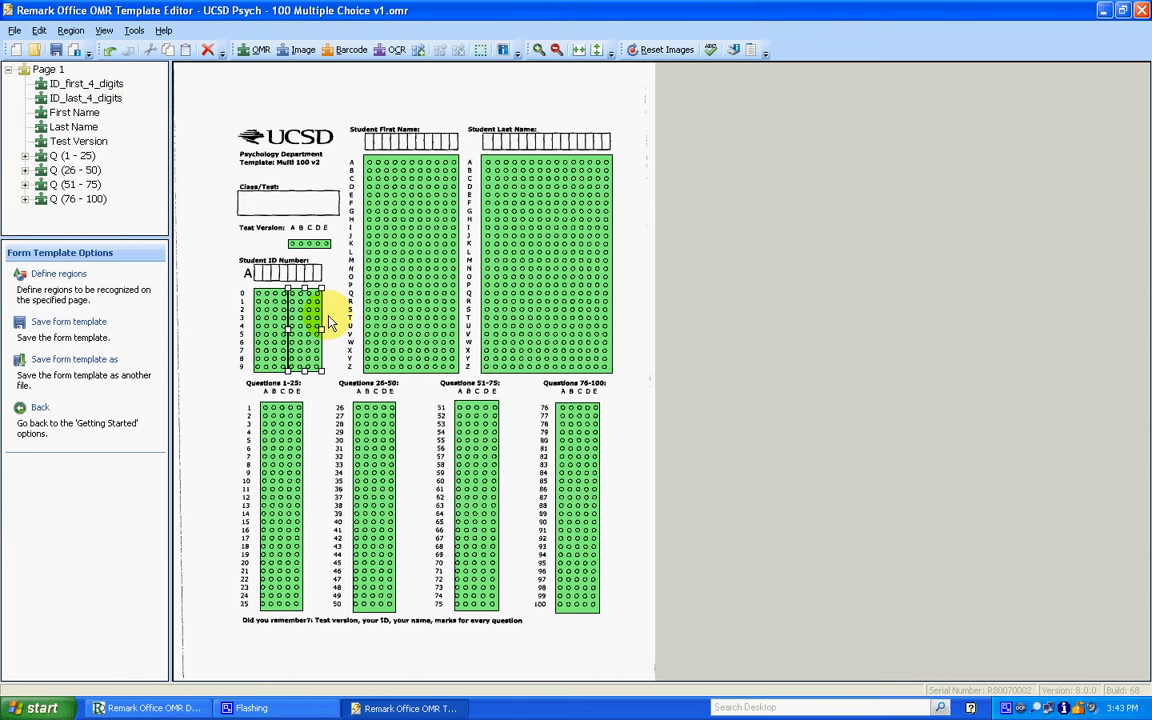
pyautogui.click(328, 320)
# - Save the template in the Desktop's v2 example folder, adding a first name after "UCSD Psych - 100 Multiple Choice v1", and close the editor
pyautogui.click(15, 30)
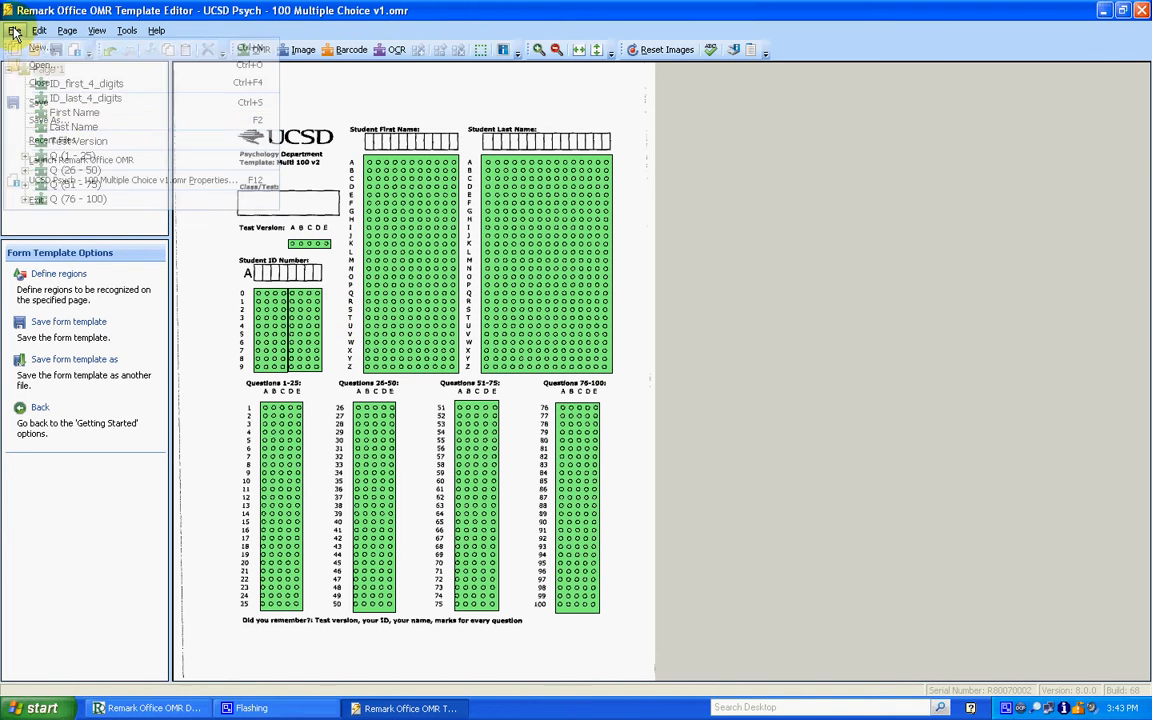
pyautogui.click(50, 120)
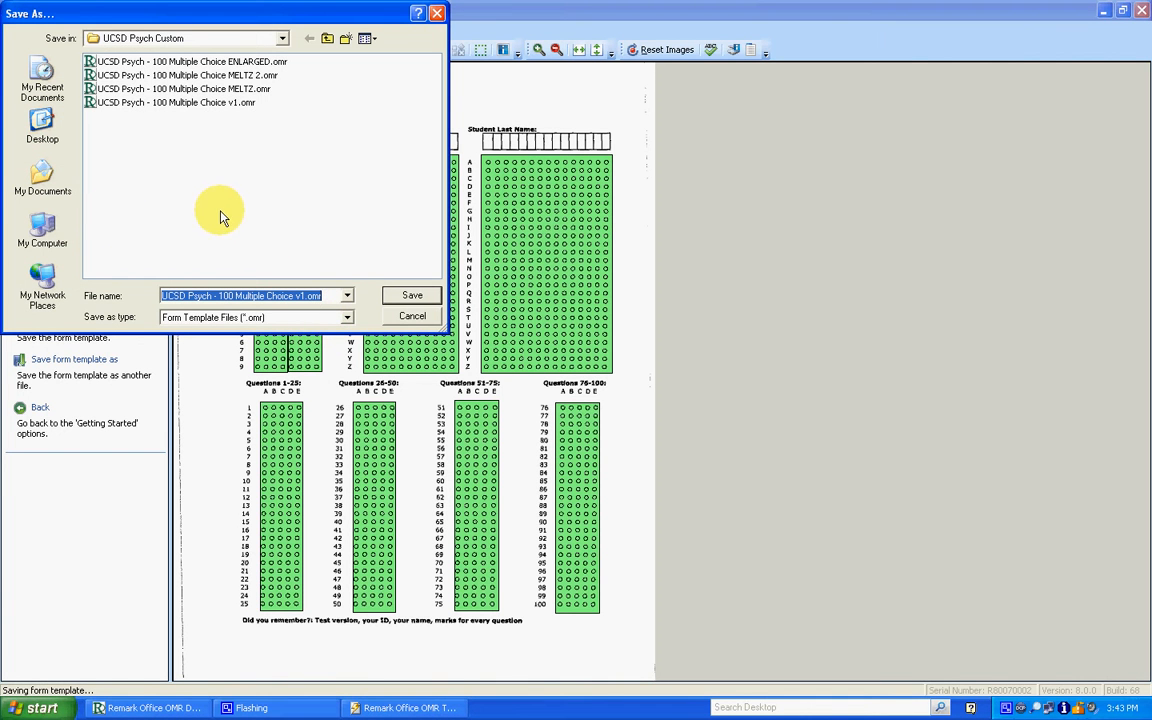
pyautogui.click(42, 130)
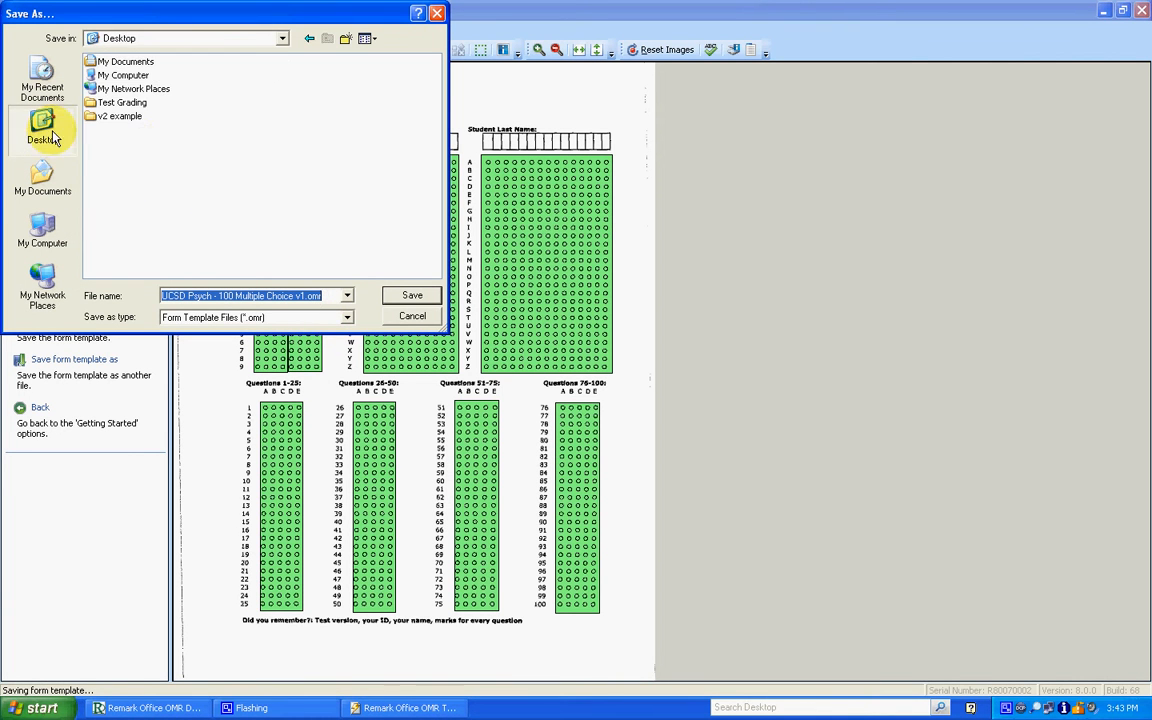
pyautogui.doubleClick(121, 117)
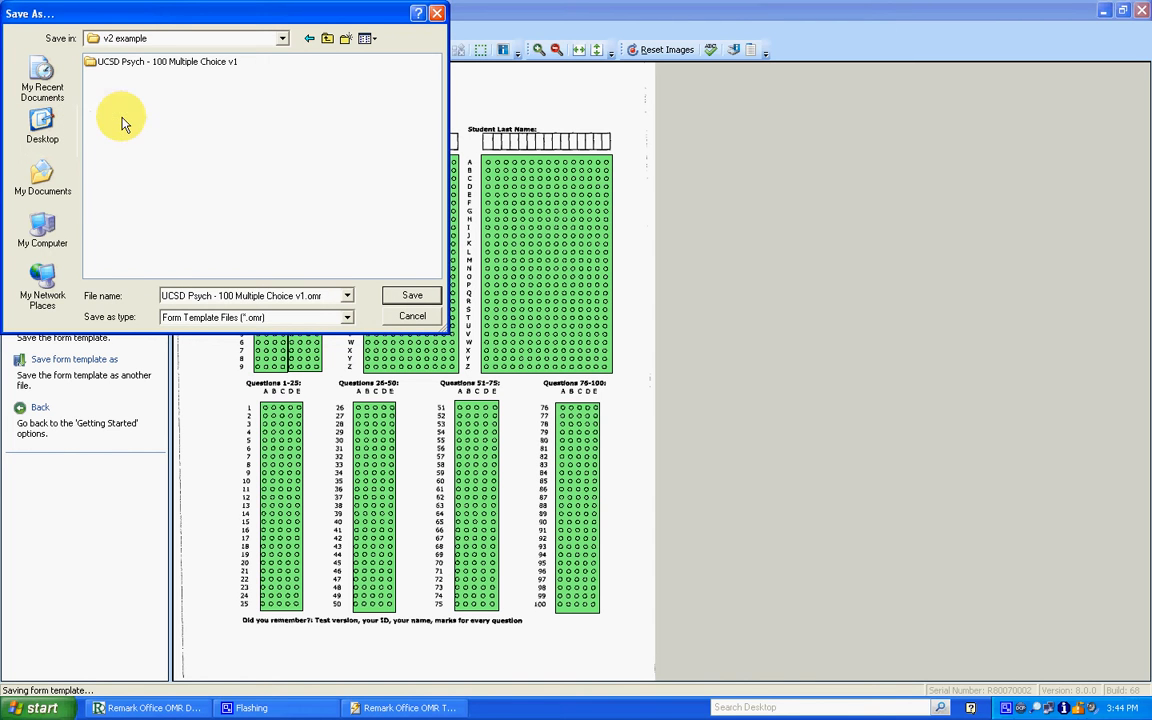
pyautogui.click(304, 296)
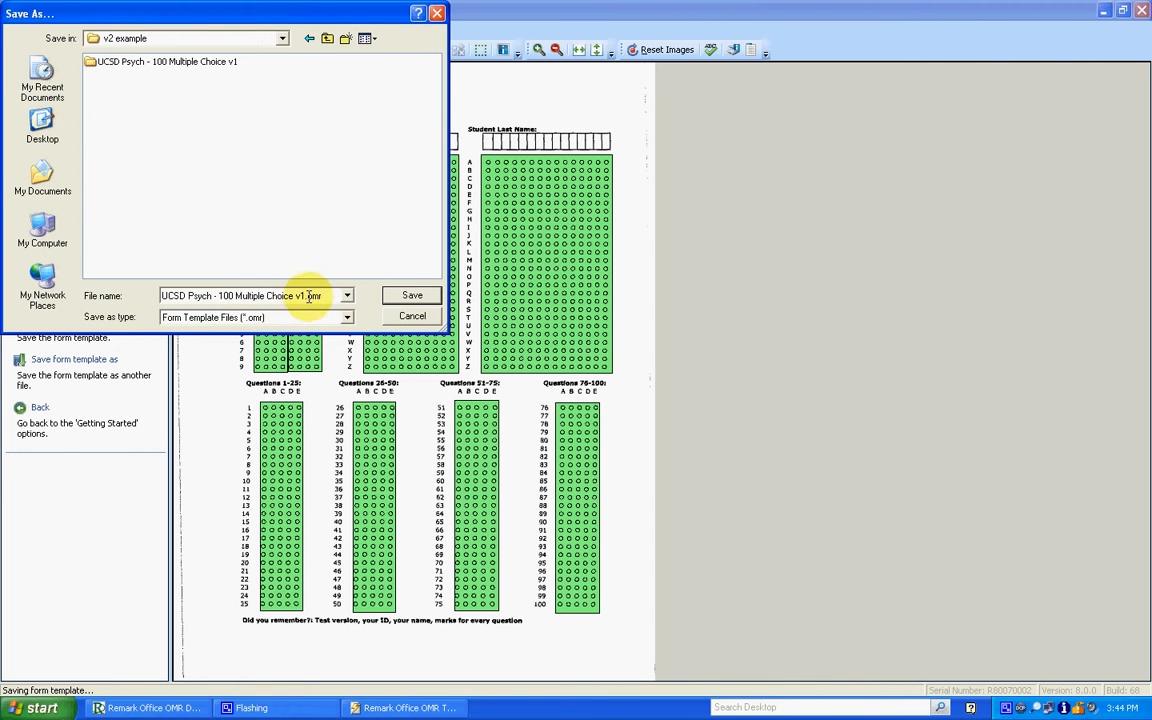
pyautogui.moveTo(162, 296); pyautogui.dragTo(381, 345)
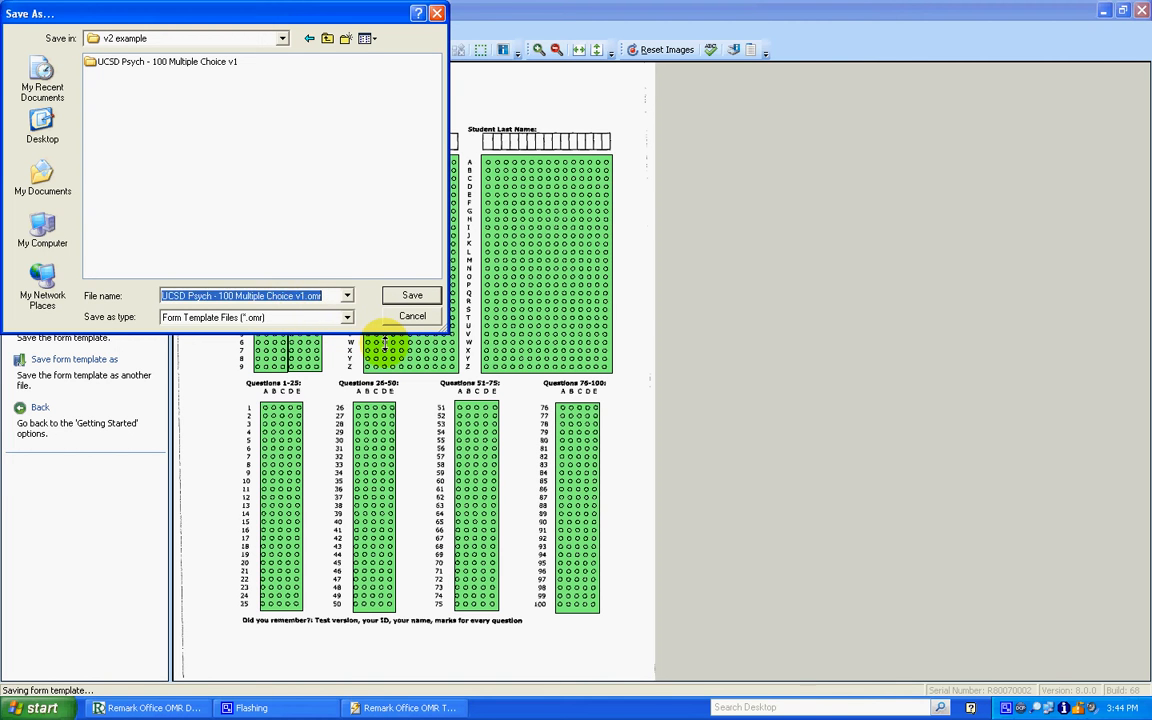
pyautogui.press('Left')
pyautogui.press('Left')
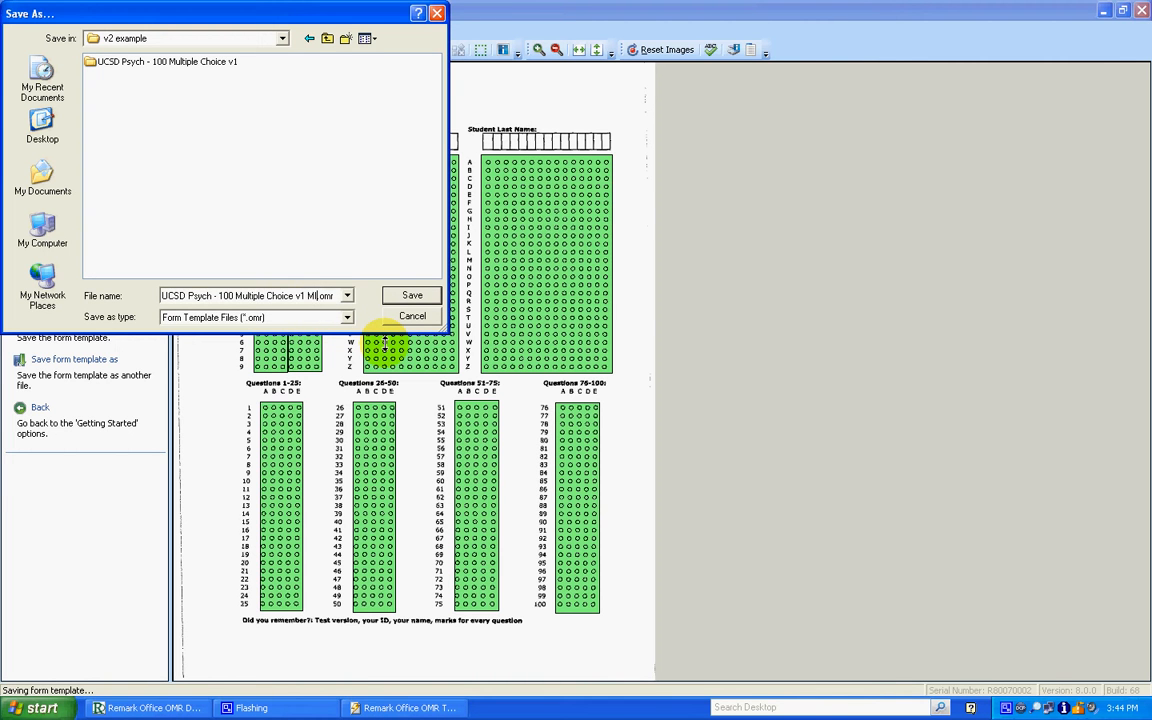
pyautogui.click(418, 296)
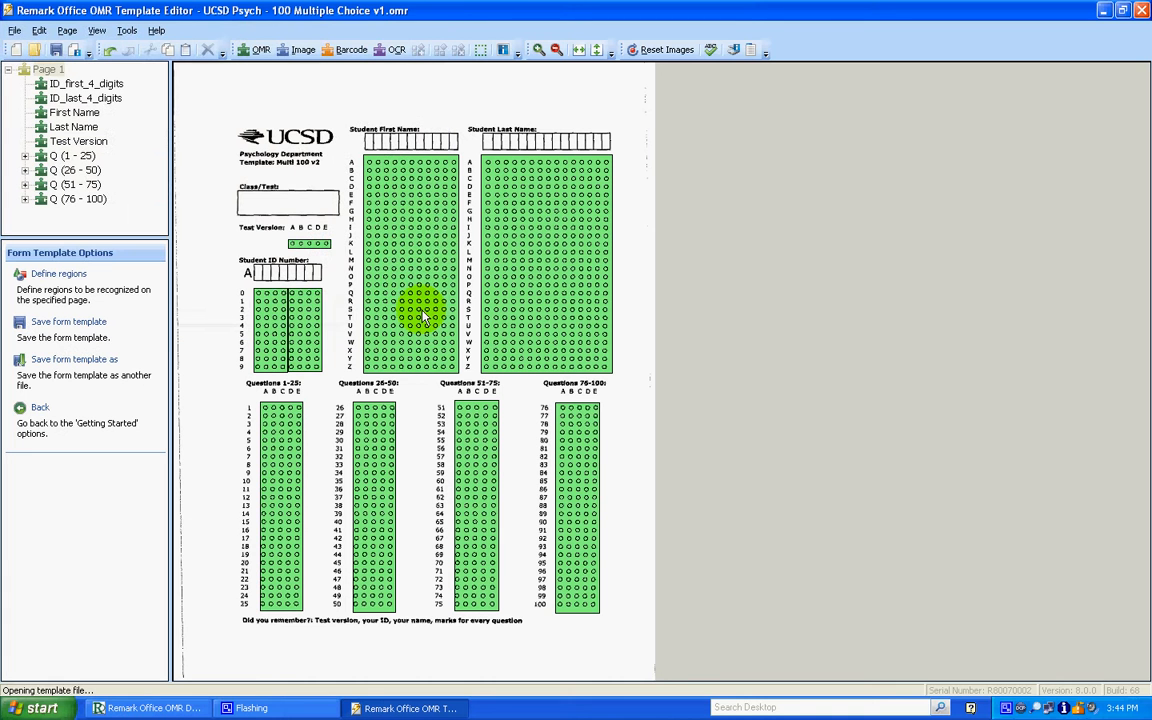
pyautogui.click(1141, 11)
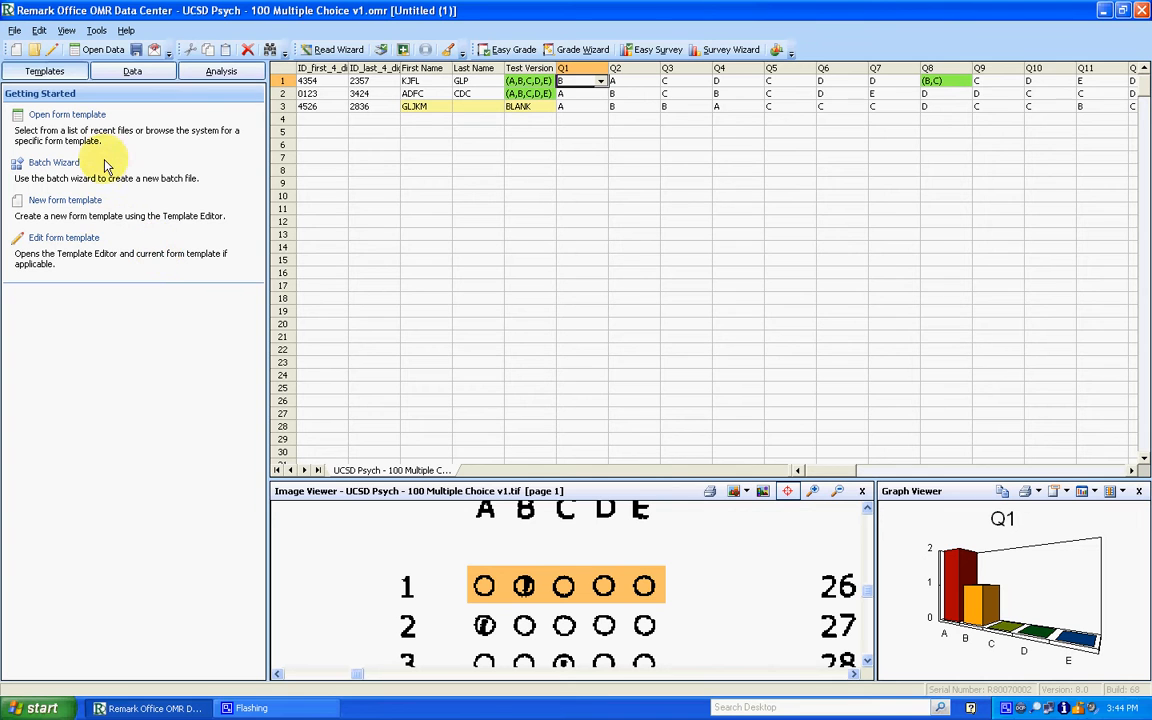
pyautogui.click(93, 31)
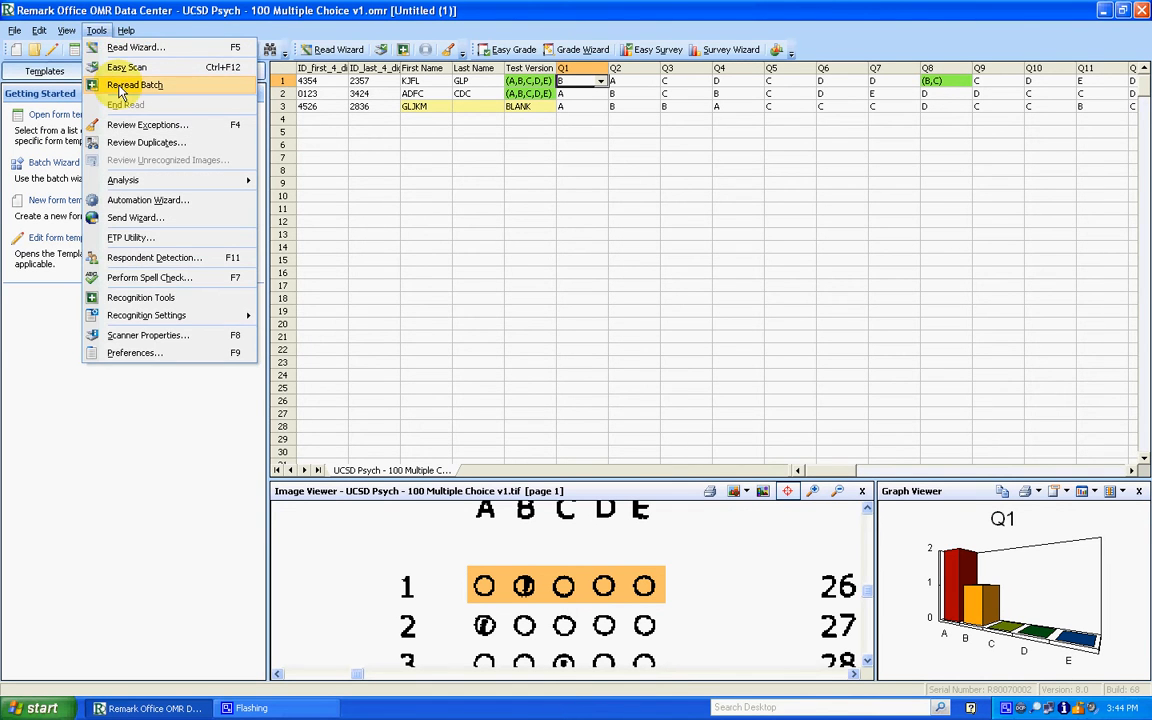
pyautogui.click(95, 31)
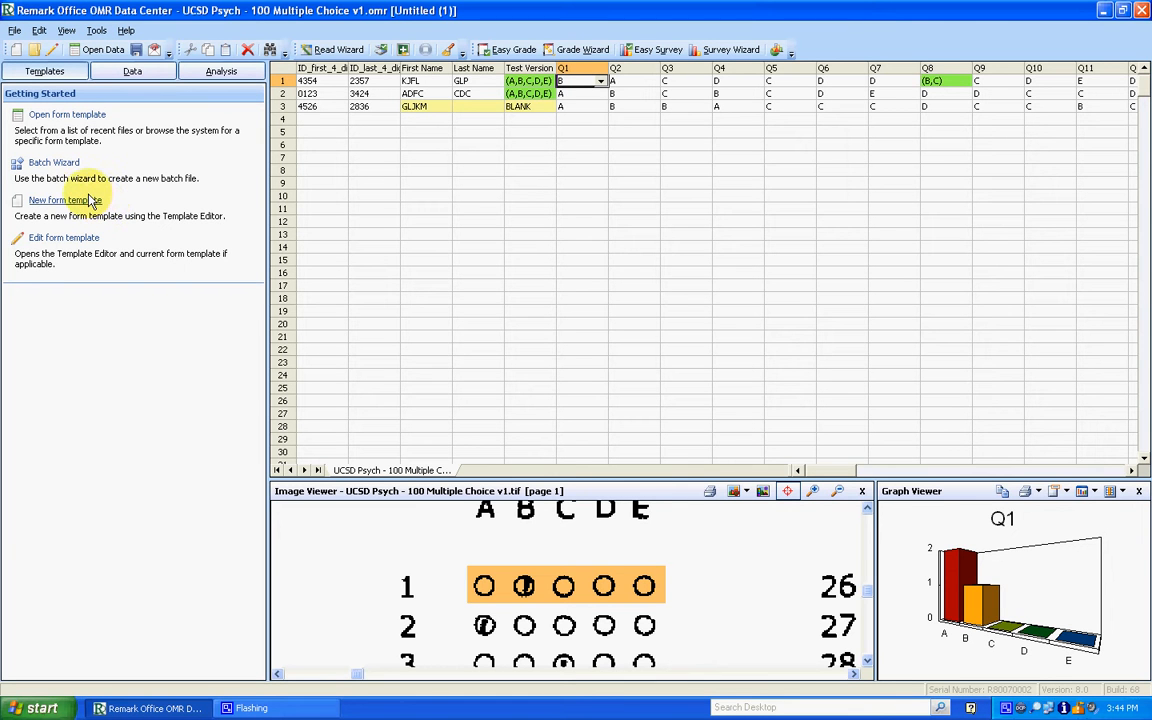
# - Open the newly saved form template from the Desktop's v2 example folder
pyautogui.click(60, 118)
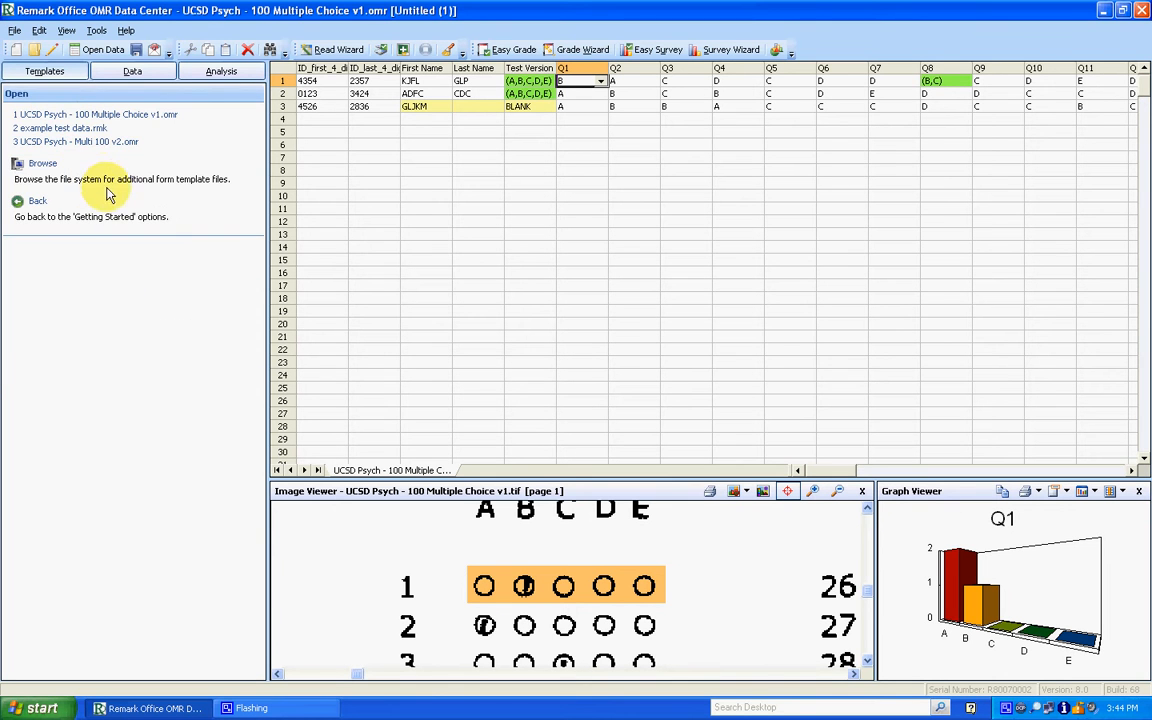
pyautogui.click(43, 164)
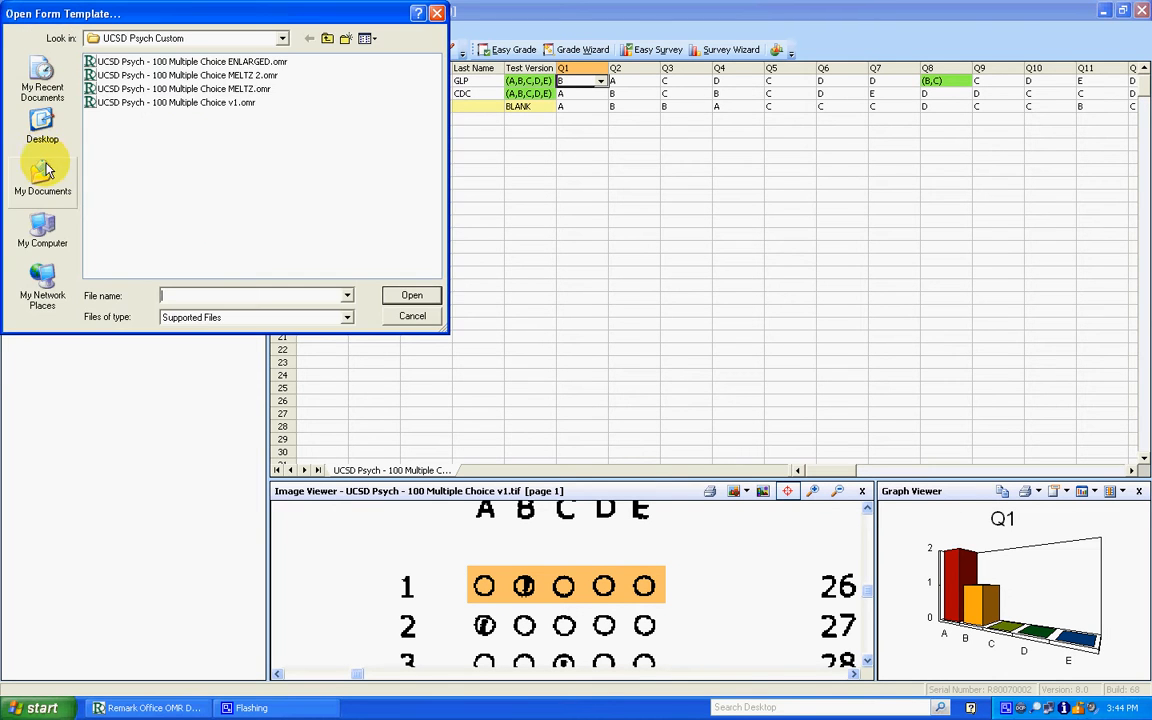
pyautogui.click(42, 126)
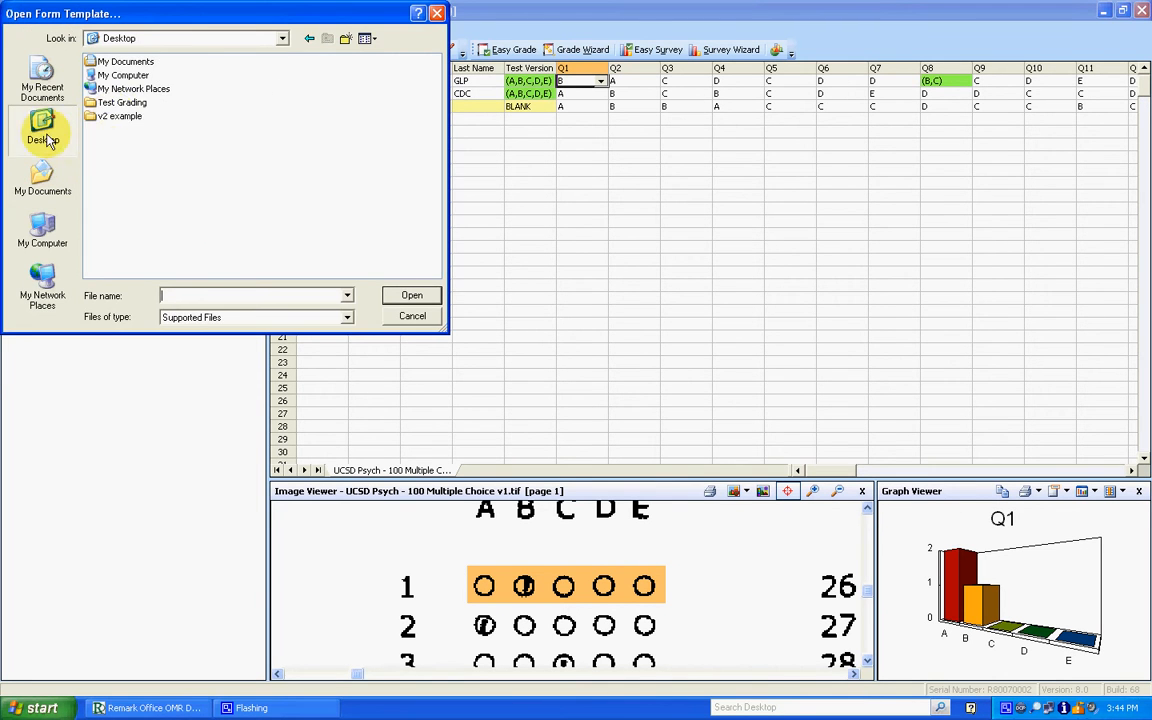
pyautogui.doubleClick(118, 116)
pyautogui.click(183, 78)
pyautogui.doubleClick(183, 78)
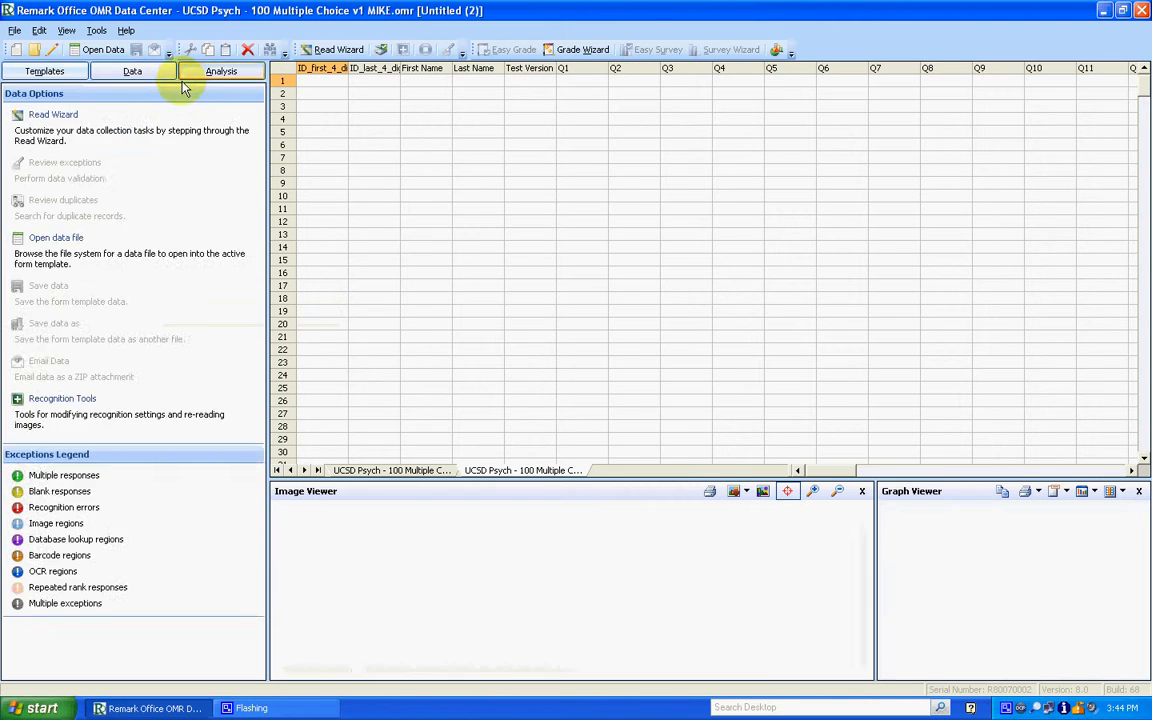
# - Read the forms from the scanner with the Read Wizard, saving images to the Desktop's v2 example folder, and end scanning after this batch
pyautogui.click(186, 73)
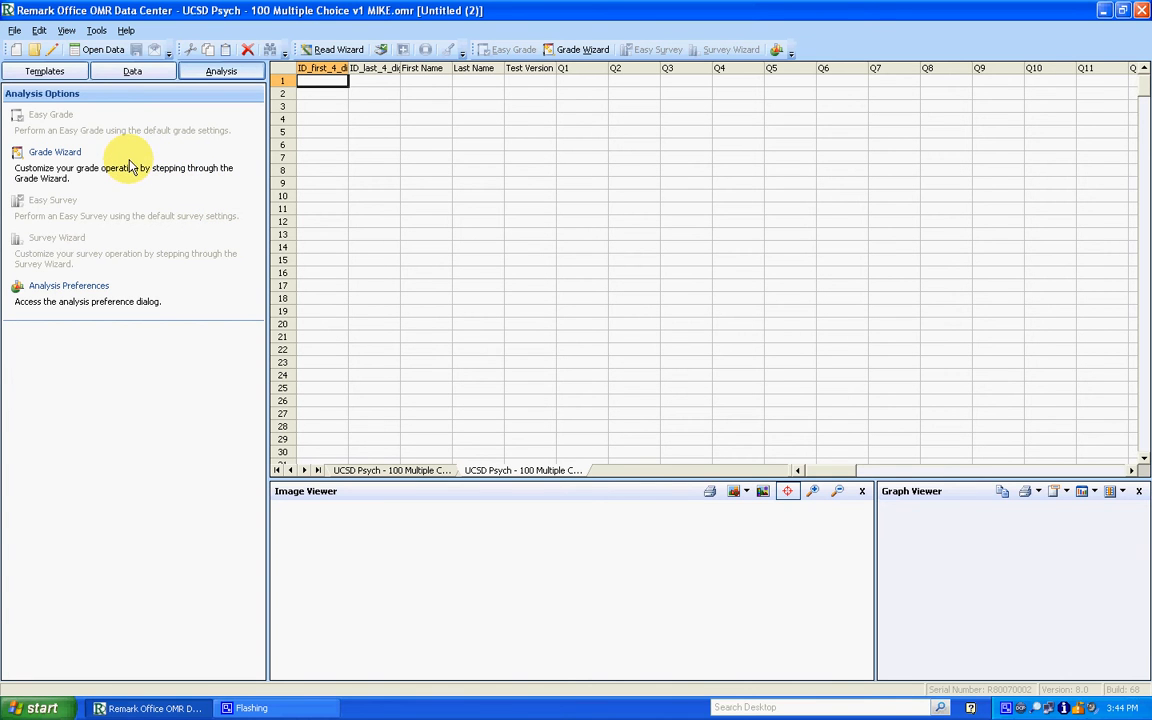
pyautogui.click(130, 72)
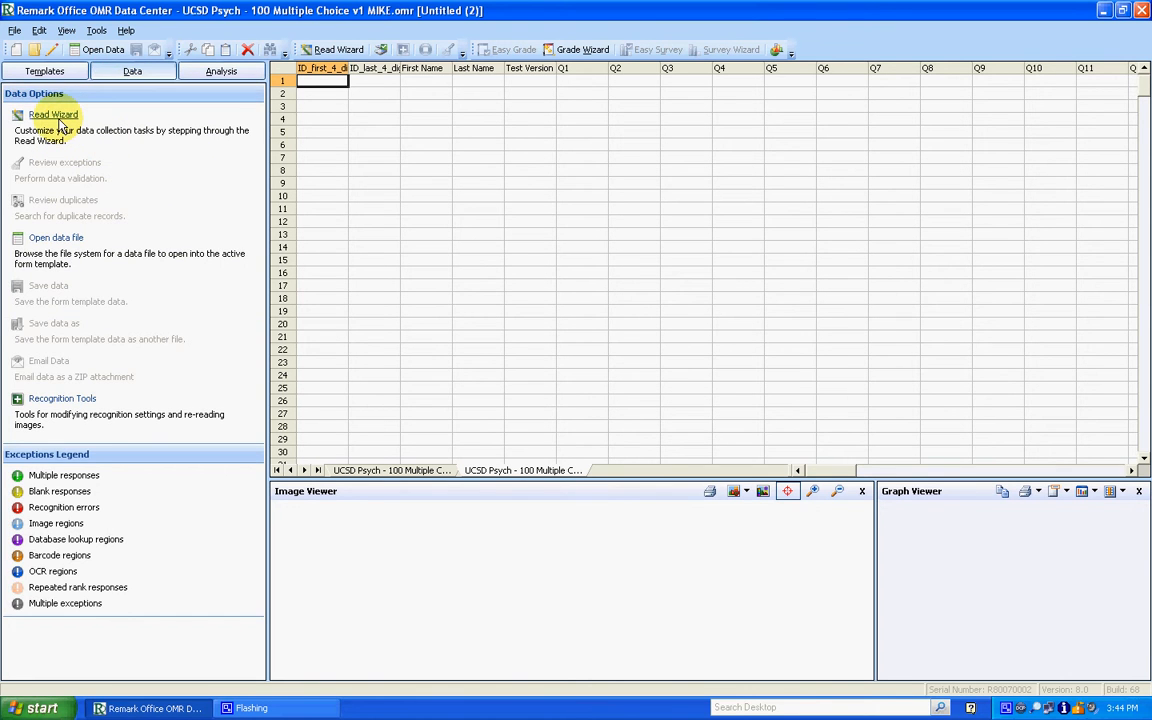
pyautogui.click(60, 122)
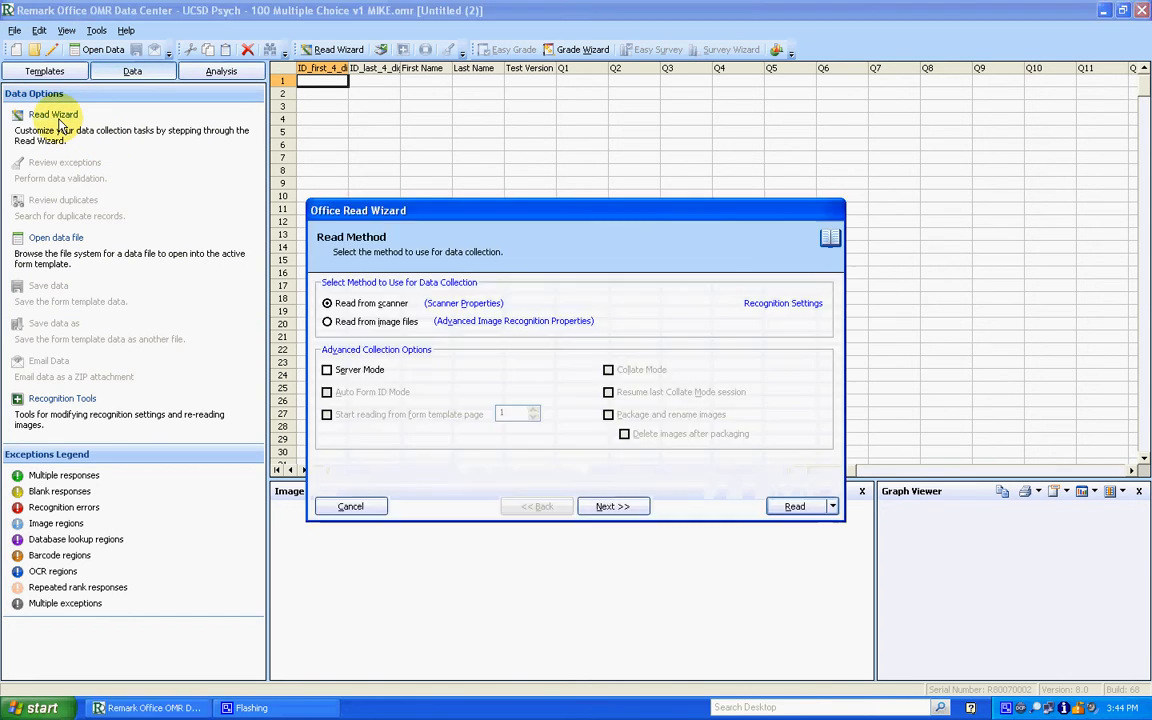
pyautogui.click(606, 507)
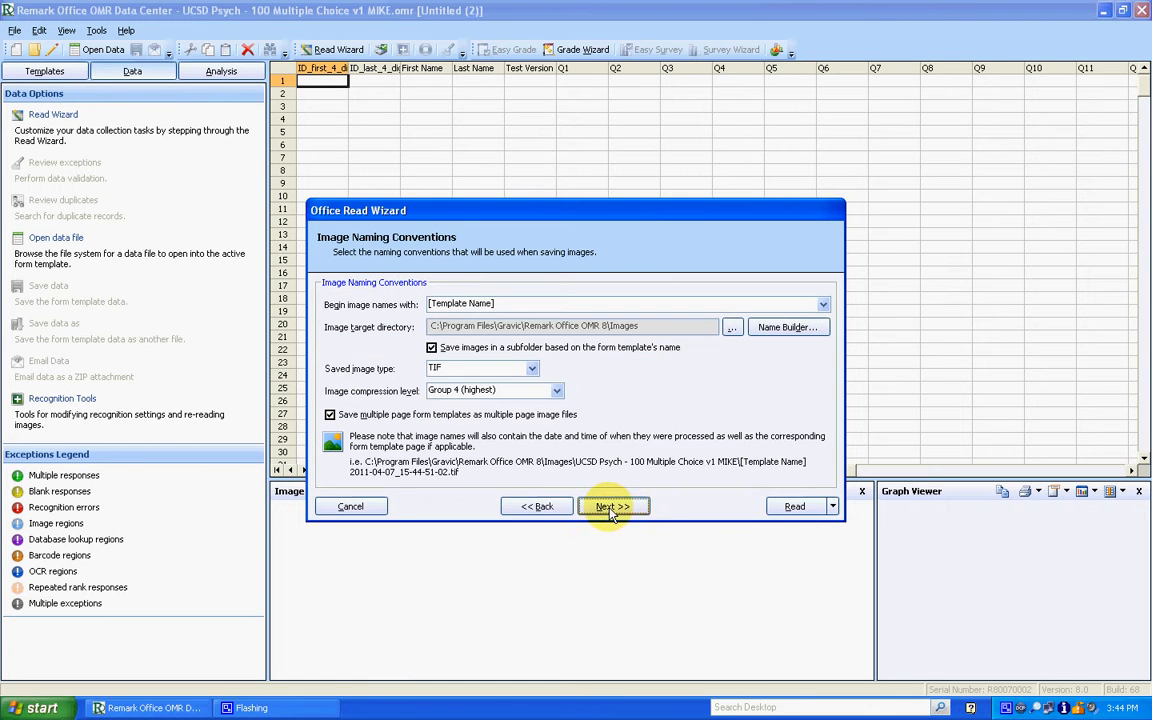
pyautogui.click(732, 327)
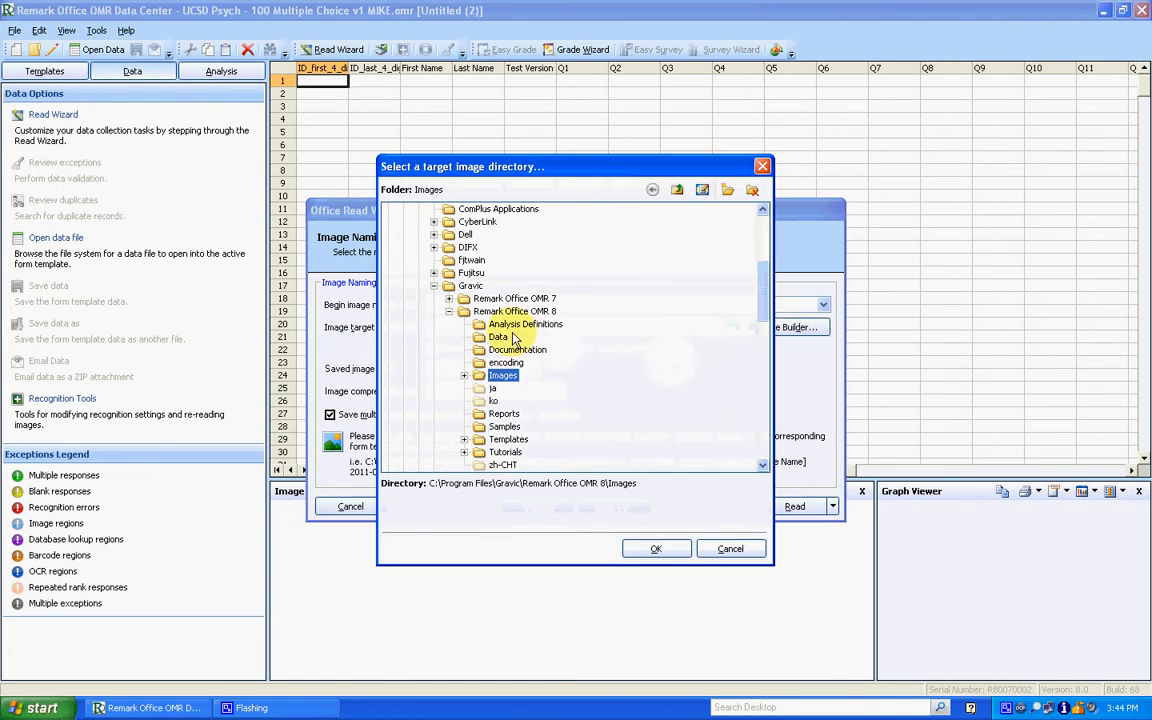
pyautogui.click(700, 190)
pyautogui.click(388, 234)
pyautogui.click(433, 273)
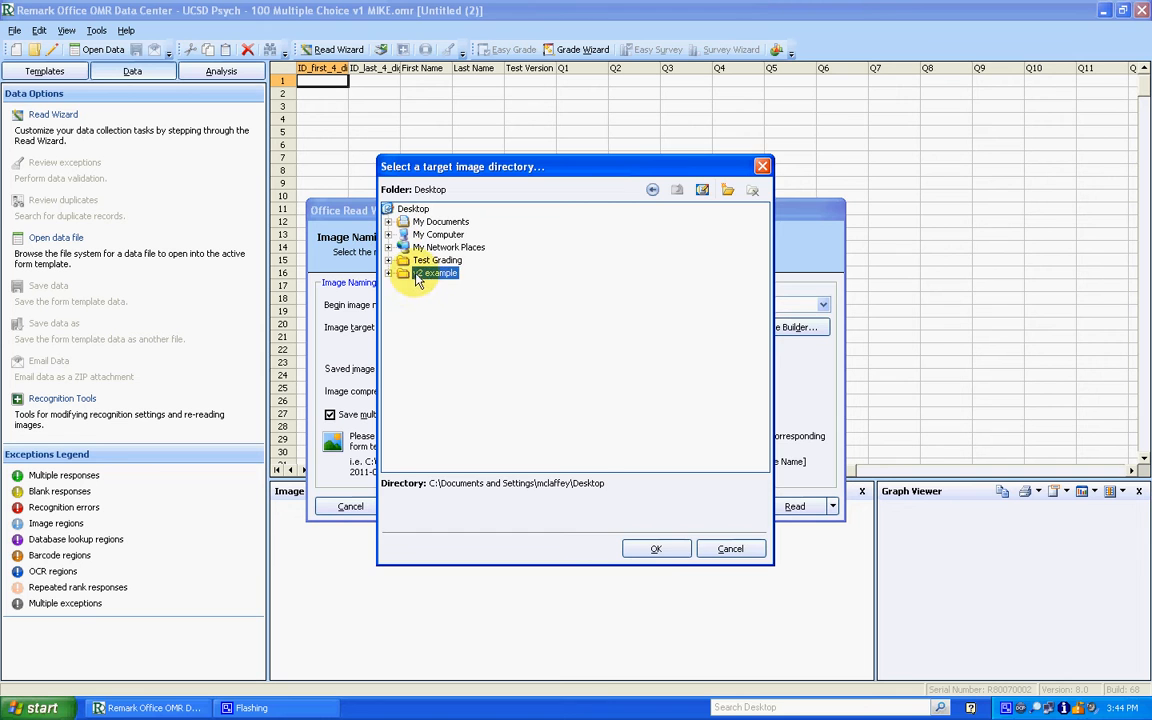
pyautogui.click(656, 548)
pyautogui.click(796, 505)
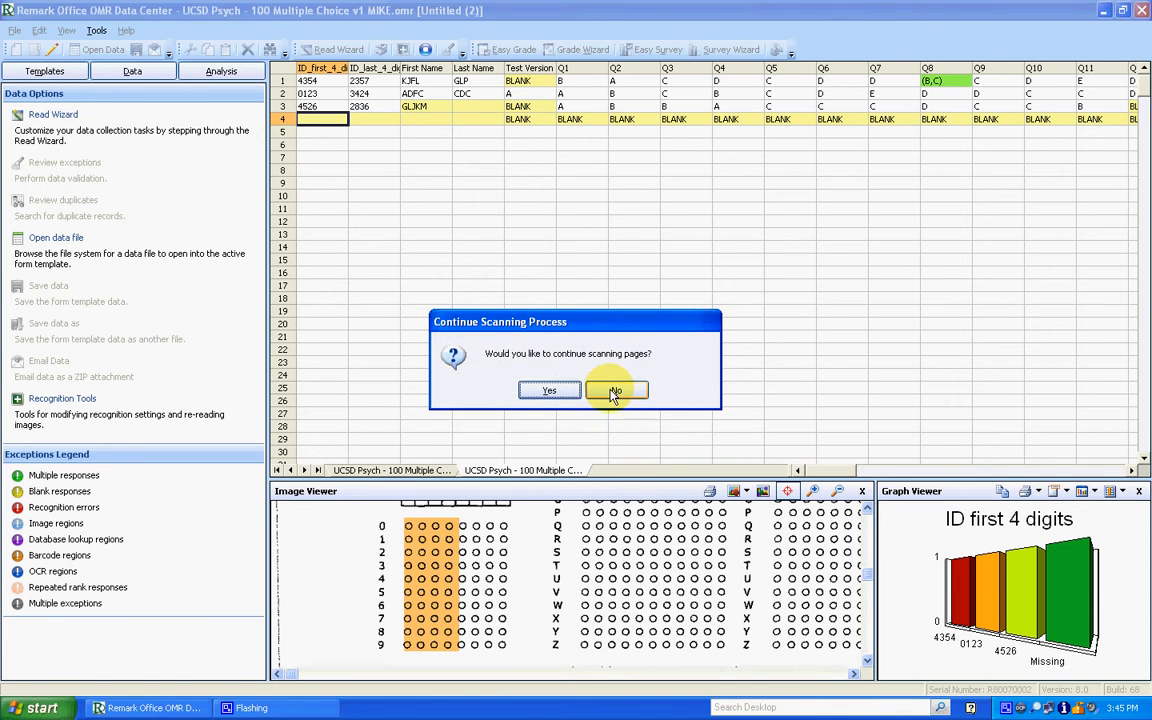
pyautogui.click(607, 391)
# - Examine the scanned regions behind row 4's Test Version, name and ID cells, and row 3's Test Version cell, for correct alignment
pyautogui.click(528, 120)
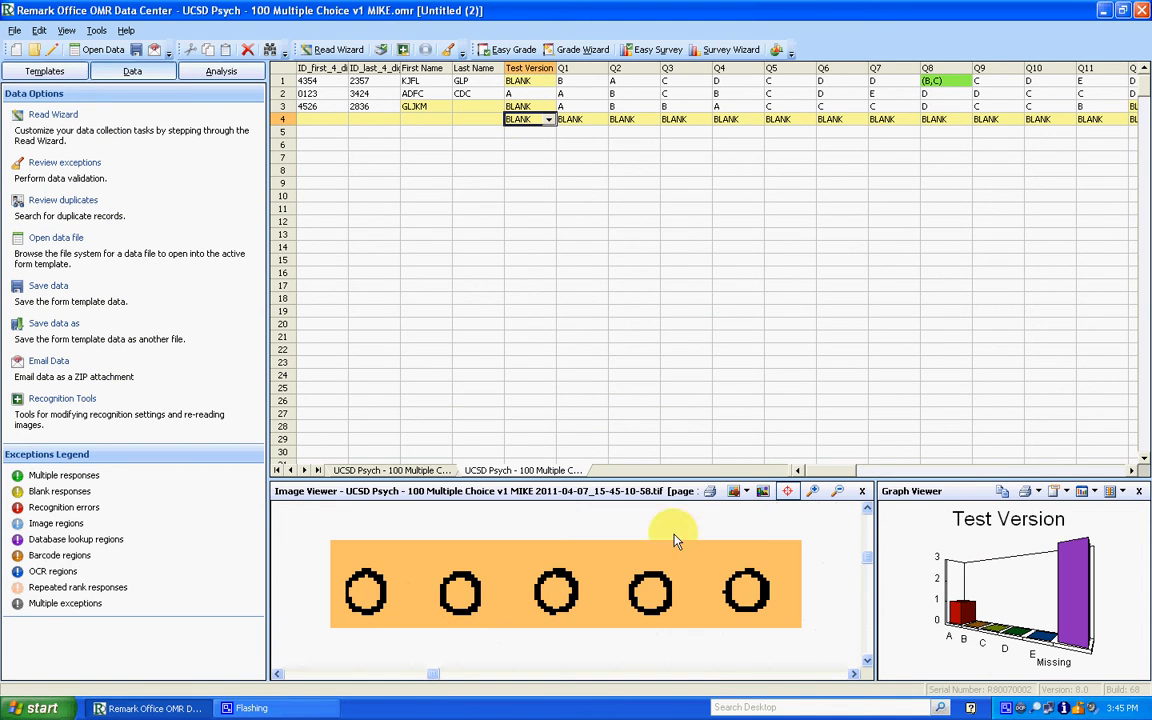
pyautogui.click(838, 493)
pyautogui.click(838, 494)
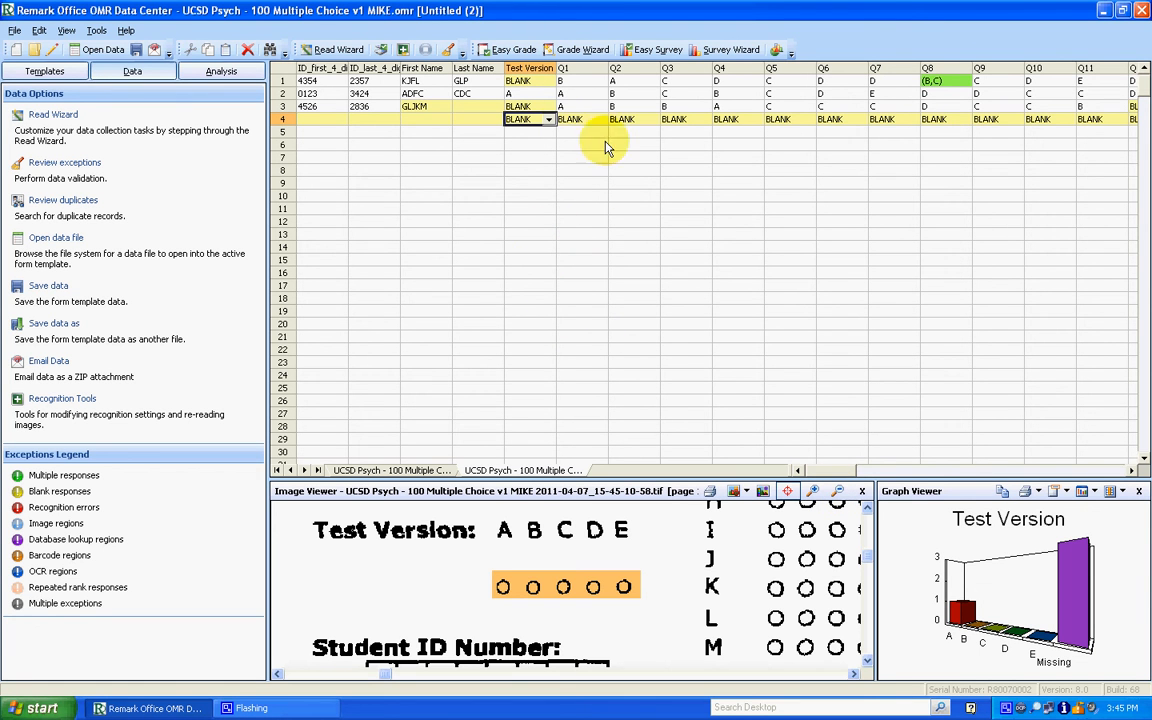
pyautogui.click(478, 120)
pyautogui.click(441, 121)
pyautogui.click(379, 121)
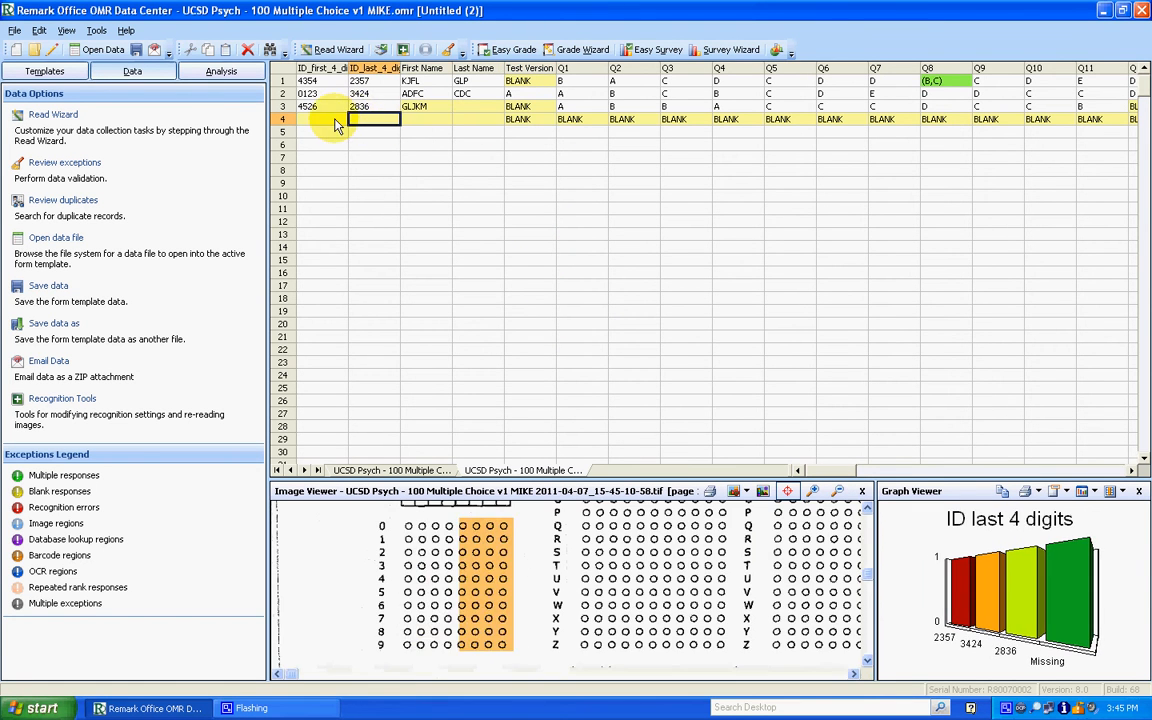
pyautogui.click(336, 121)
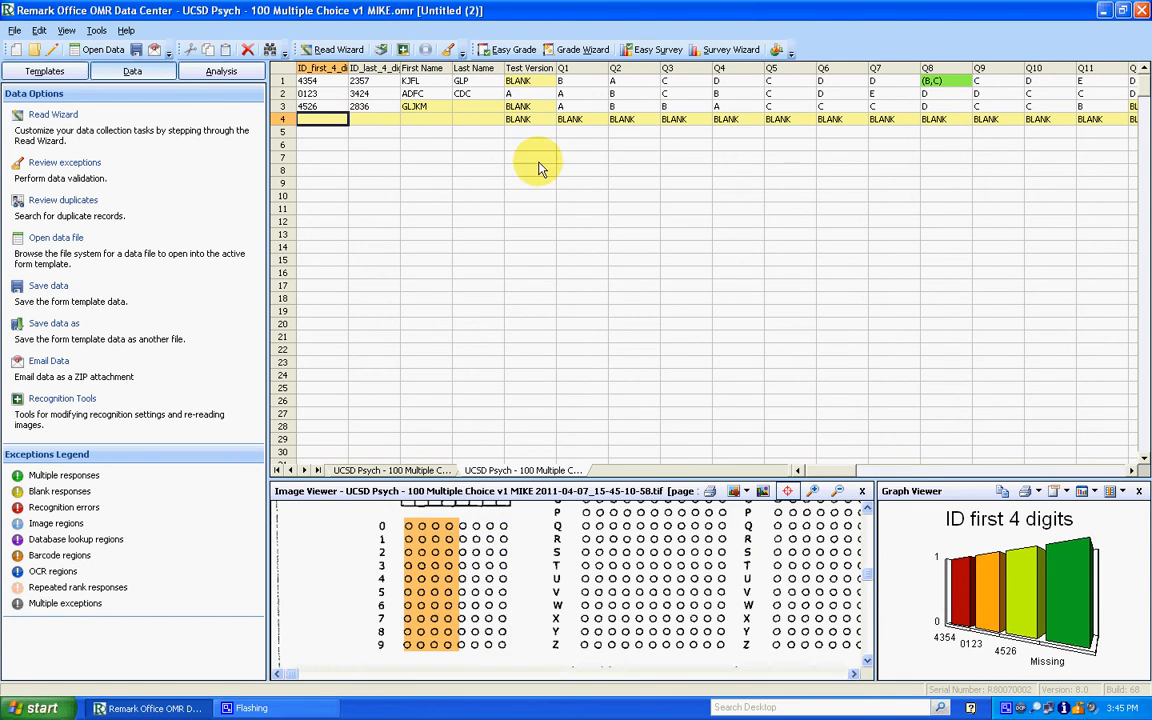
pyautogui.click(512, 107)
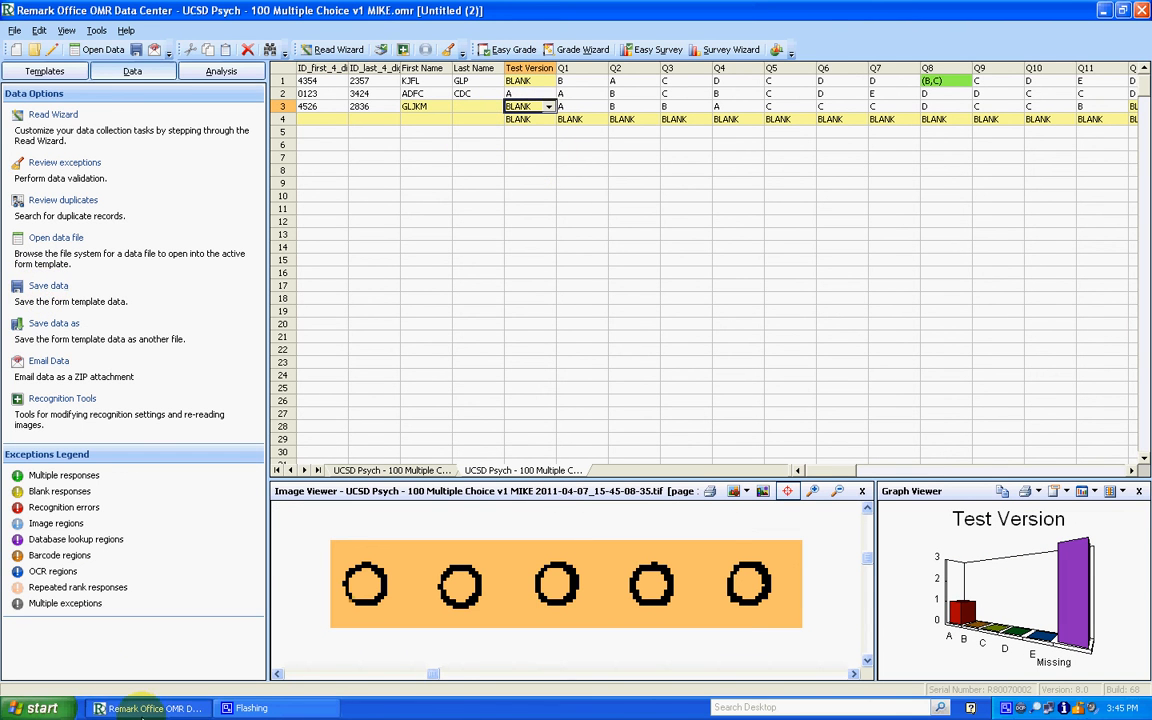
pyautogui.click(261, 711)
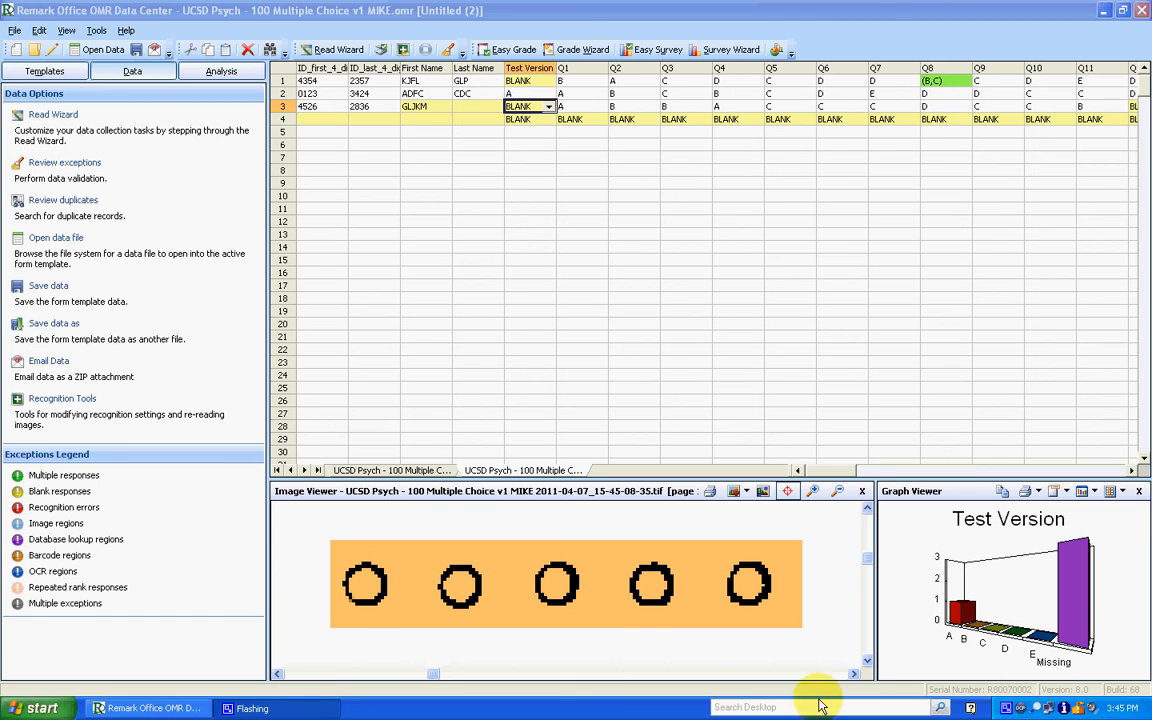
pyautogui.rightClick(1006, 707)
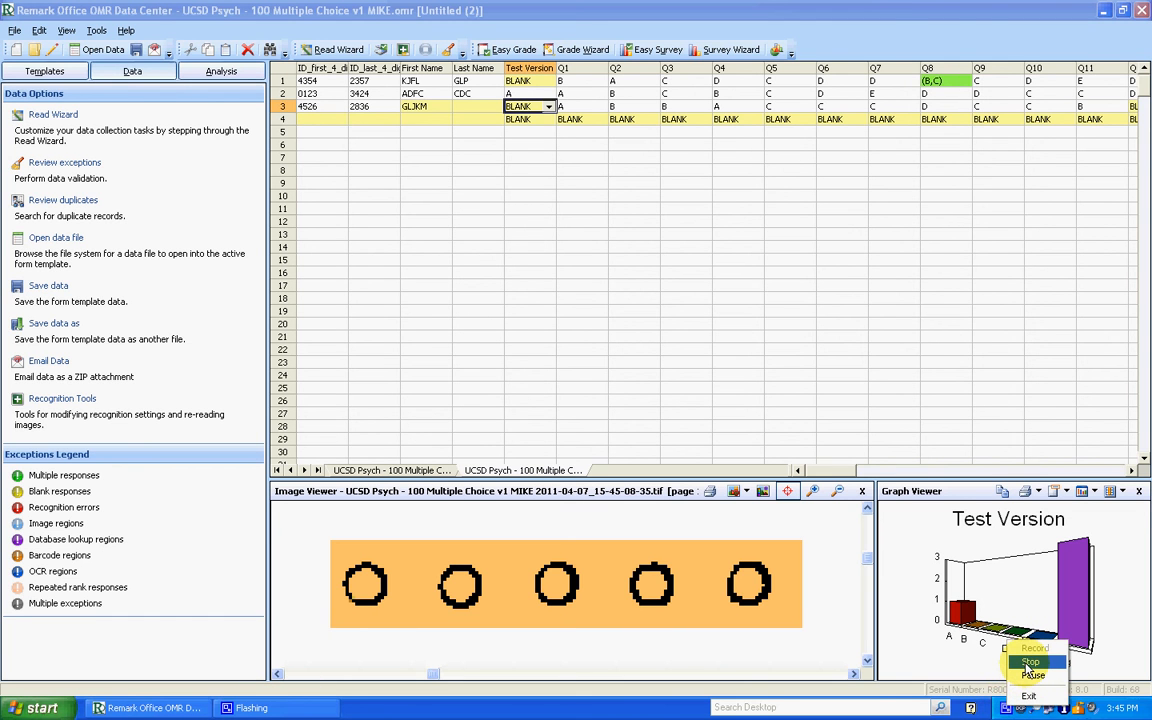